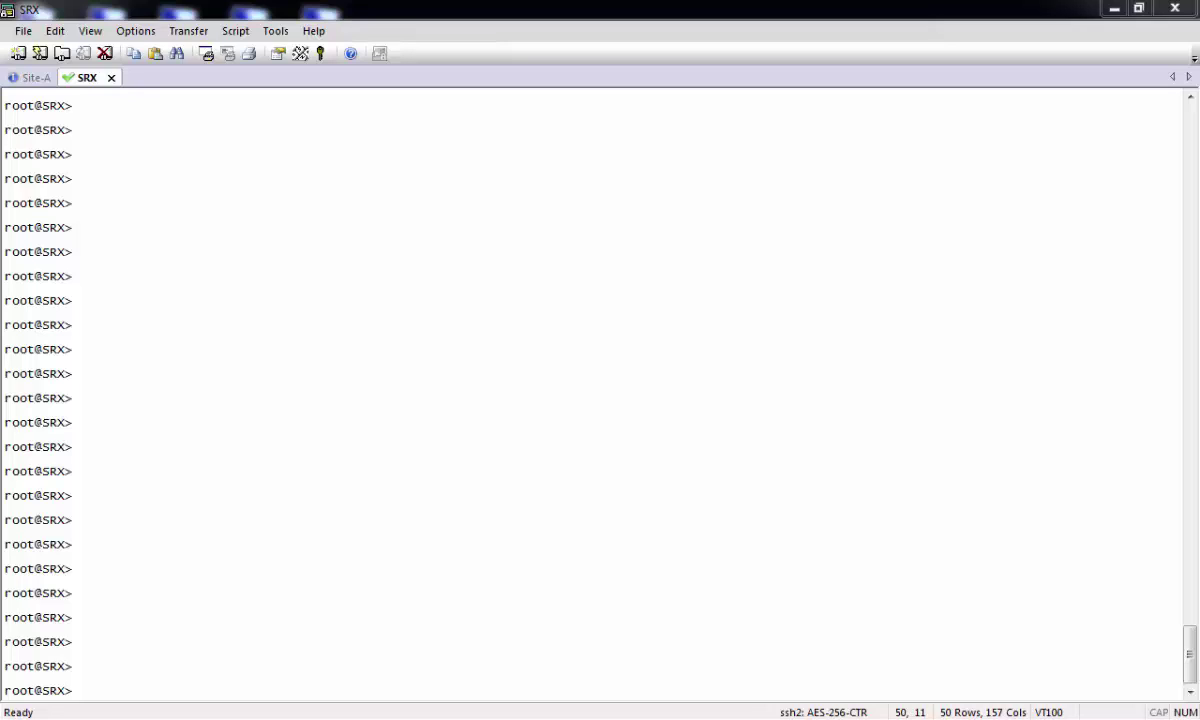
Step: Monitor live traffic on all SRX interfaces with monitor interface traffic, and quit the monitor
left_click(318, 445)
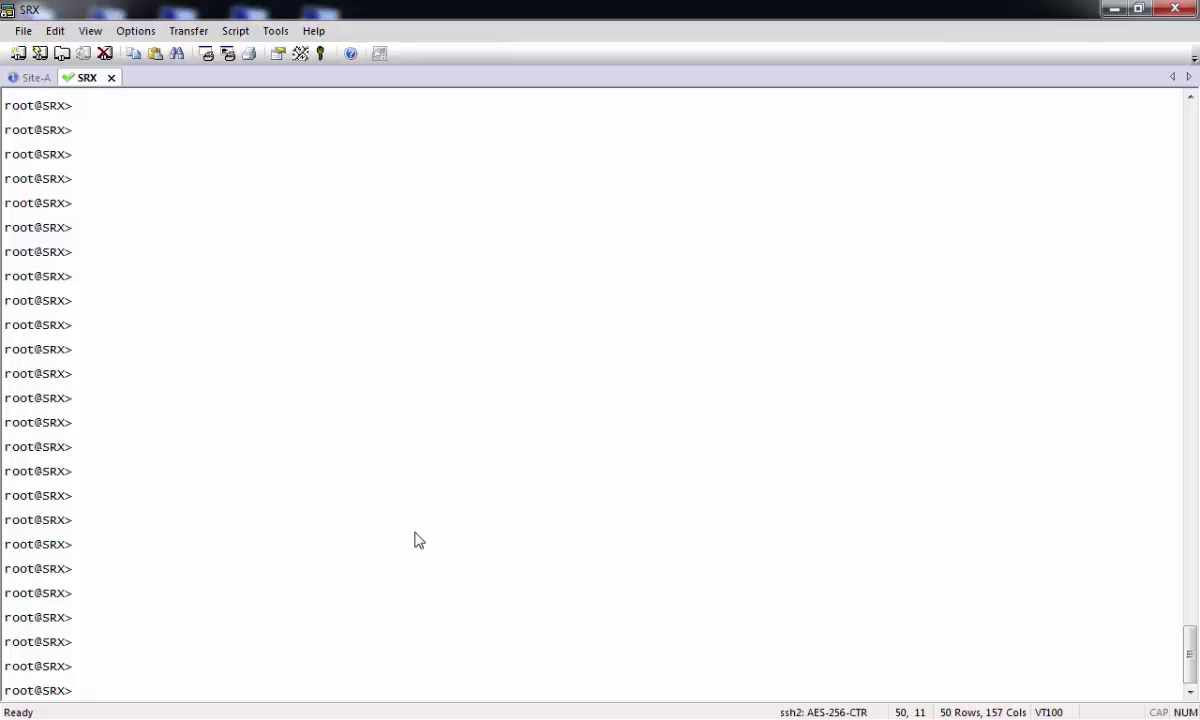
type("monitor interface ")
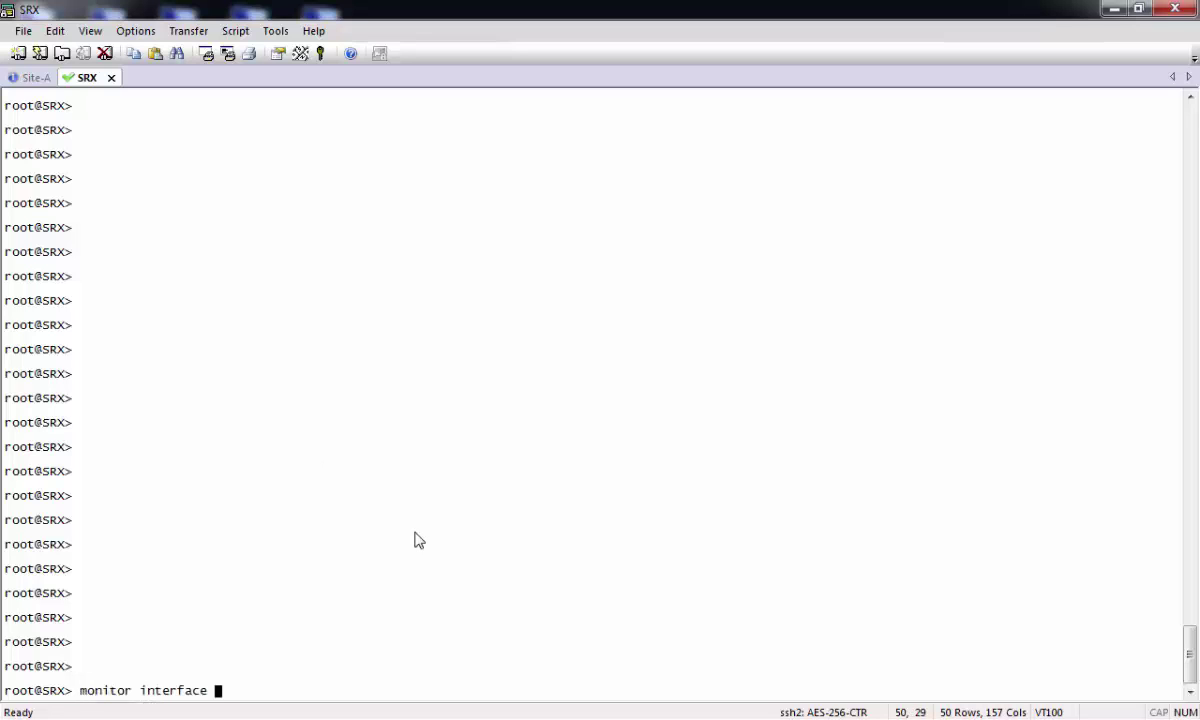
type("traffic")
key("Return")
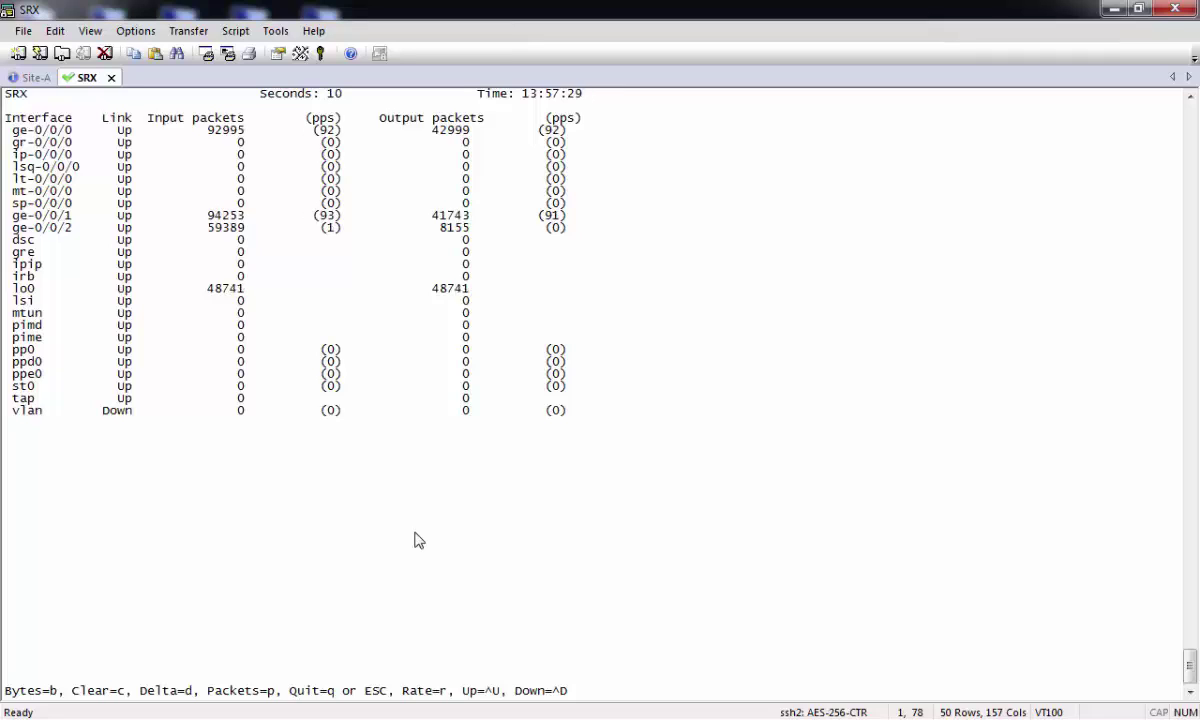
type("q")
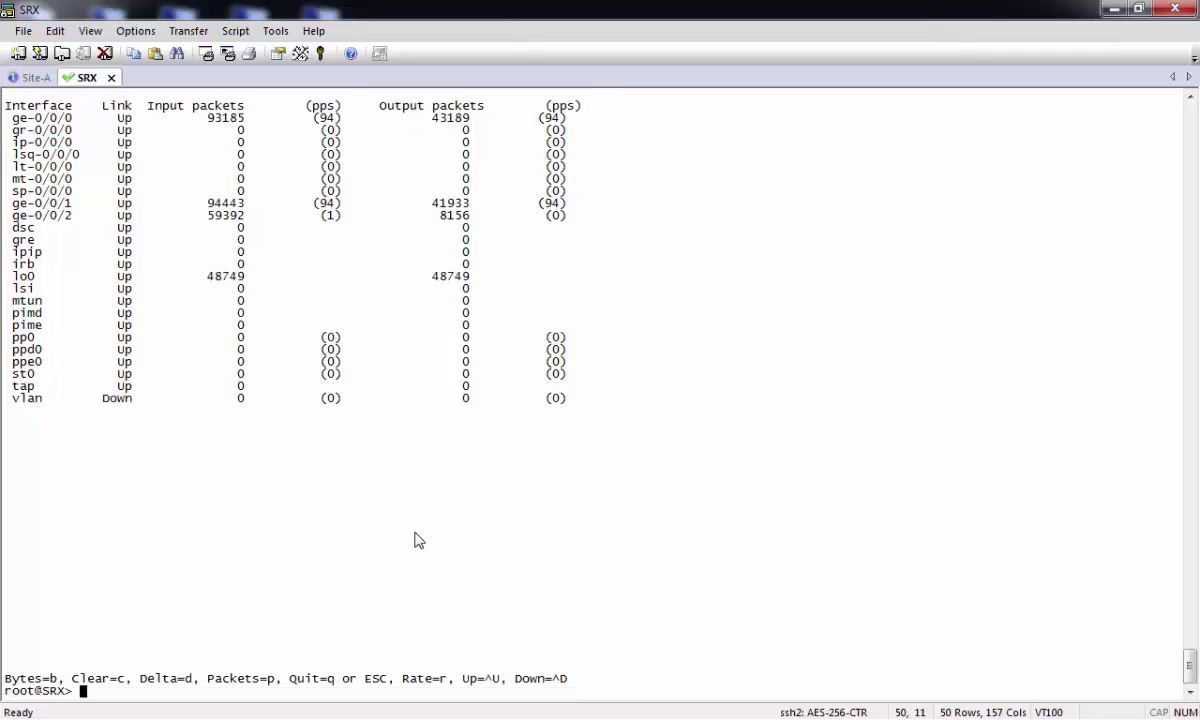
Step: Show the extensive statistics of interface ge-0/0/0 and page through to the end of the output
type("show interfaces ge-0/0/0 ex")
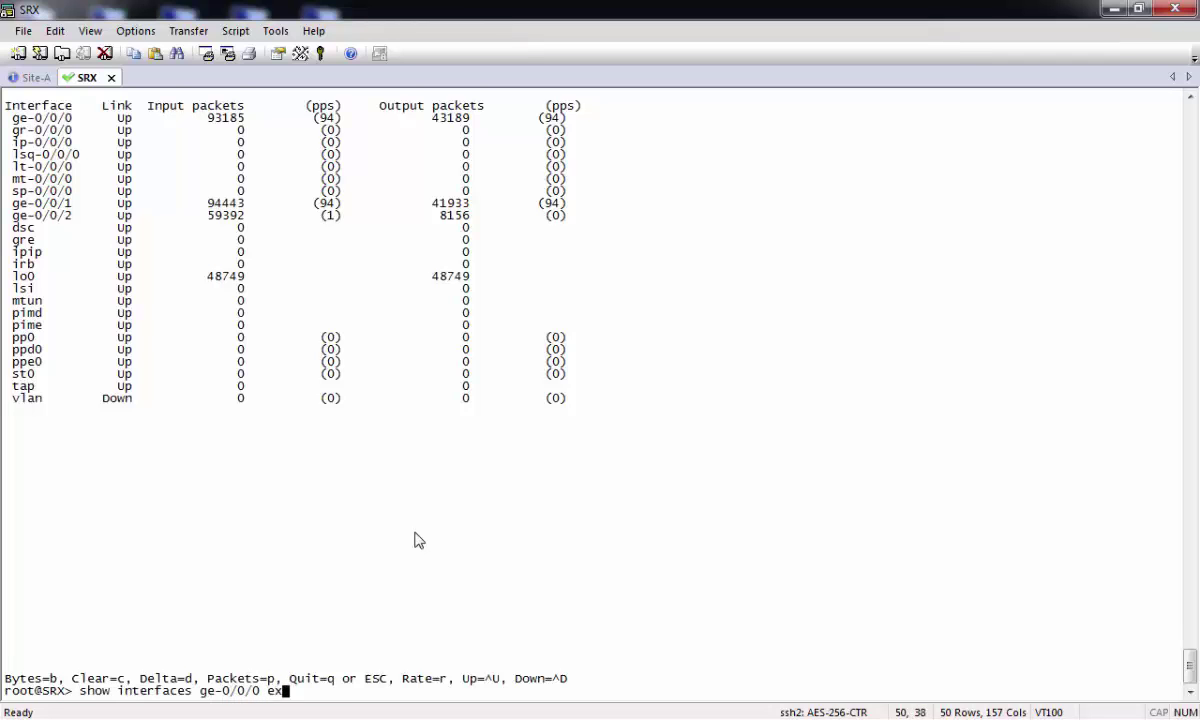
key("Return")
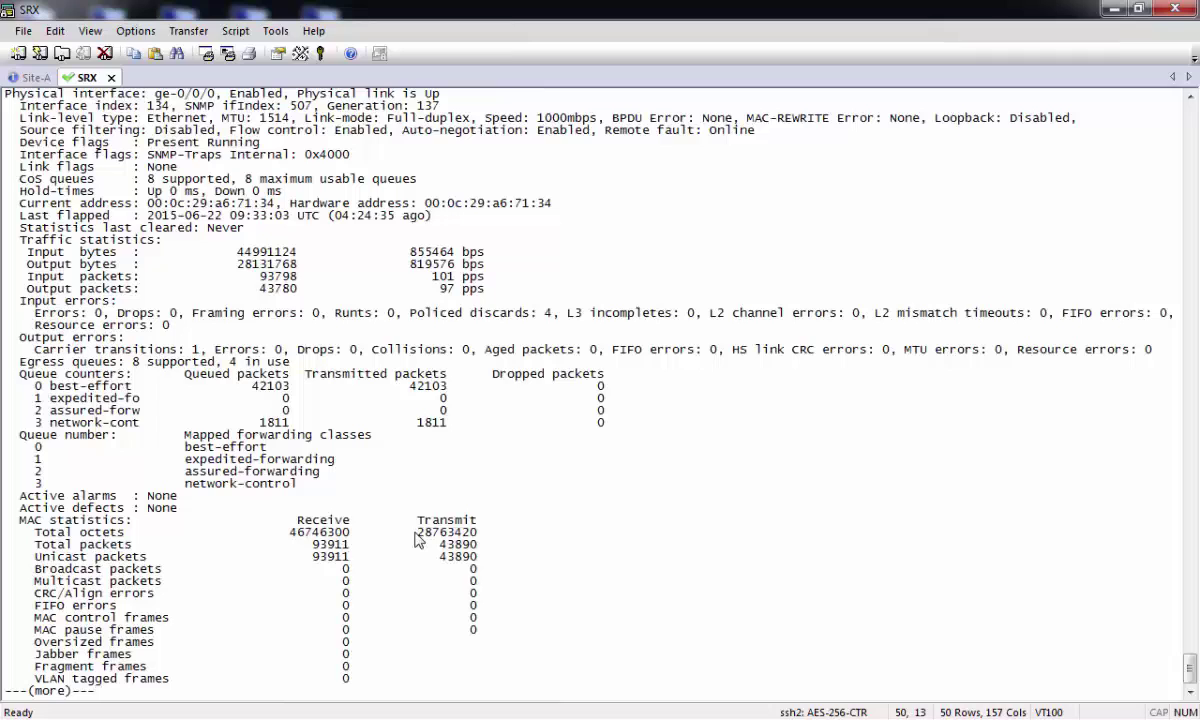
key("space")
key("space")
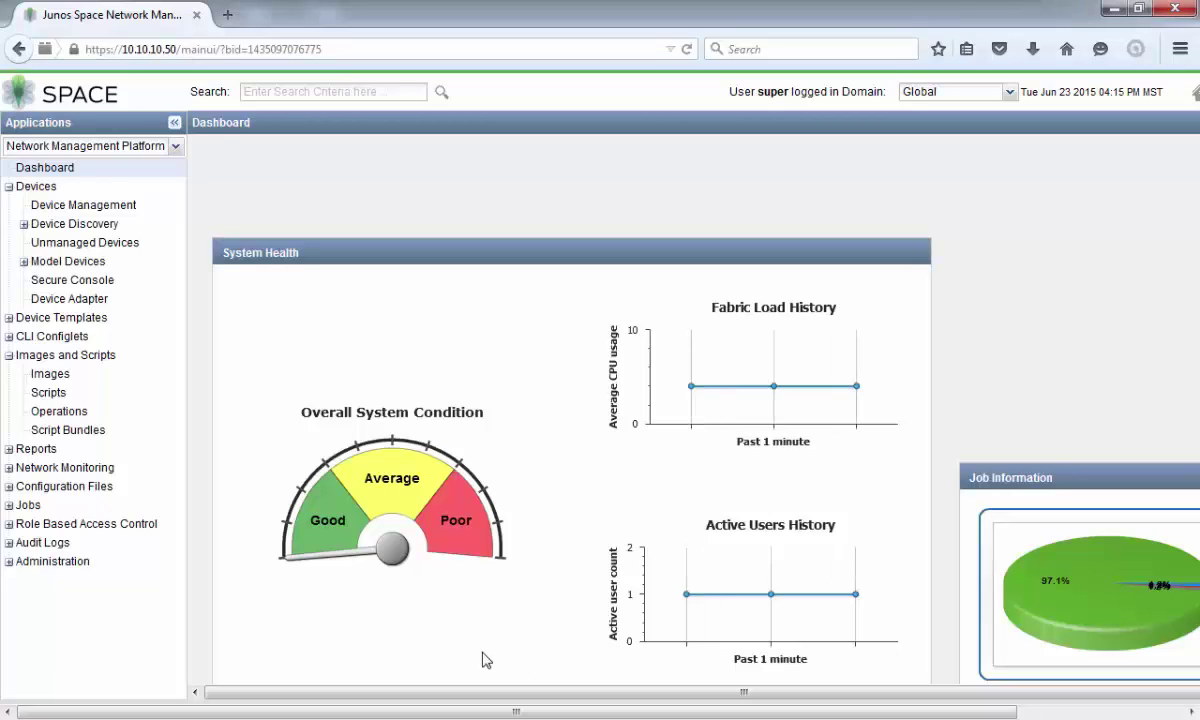
Step: In Junos Space, import the local script file input-output.slax into the device scripts and acknowledge the import
left_click(48, 393)
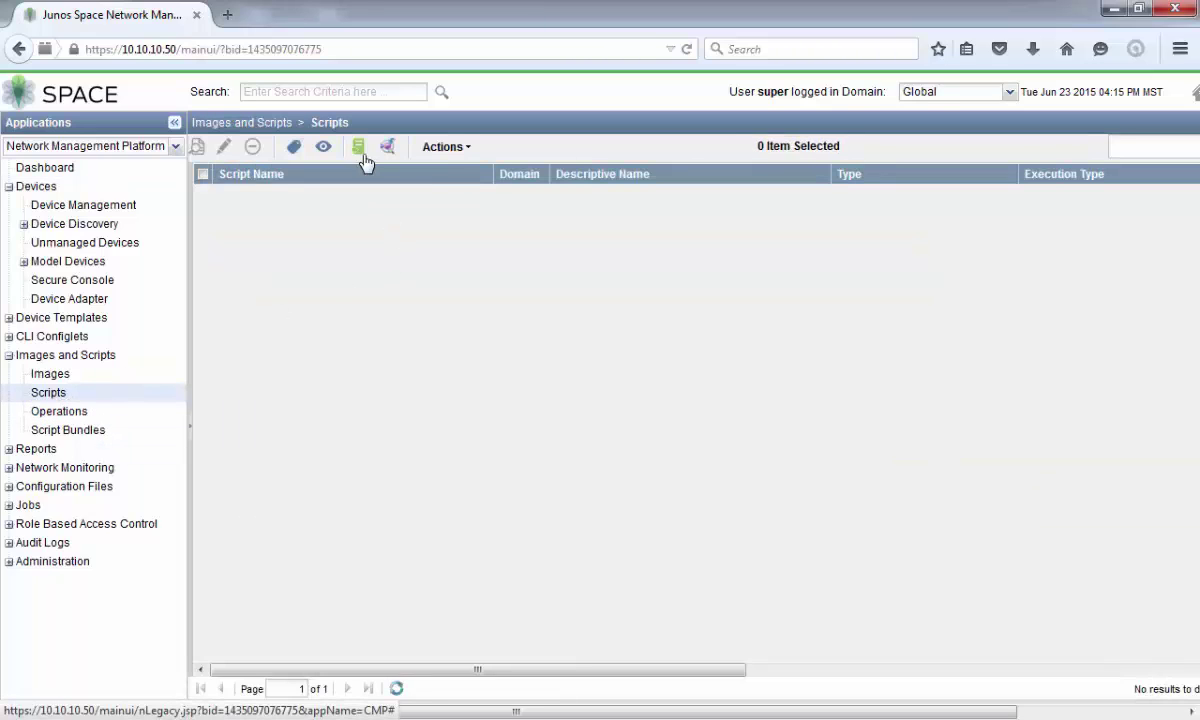
left_click(365, 161)
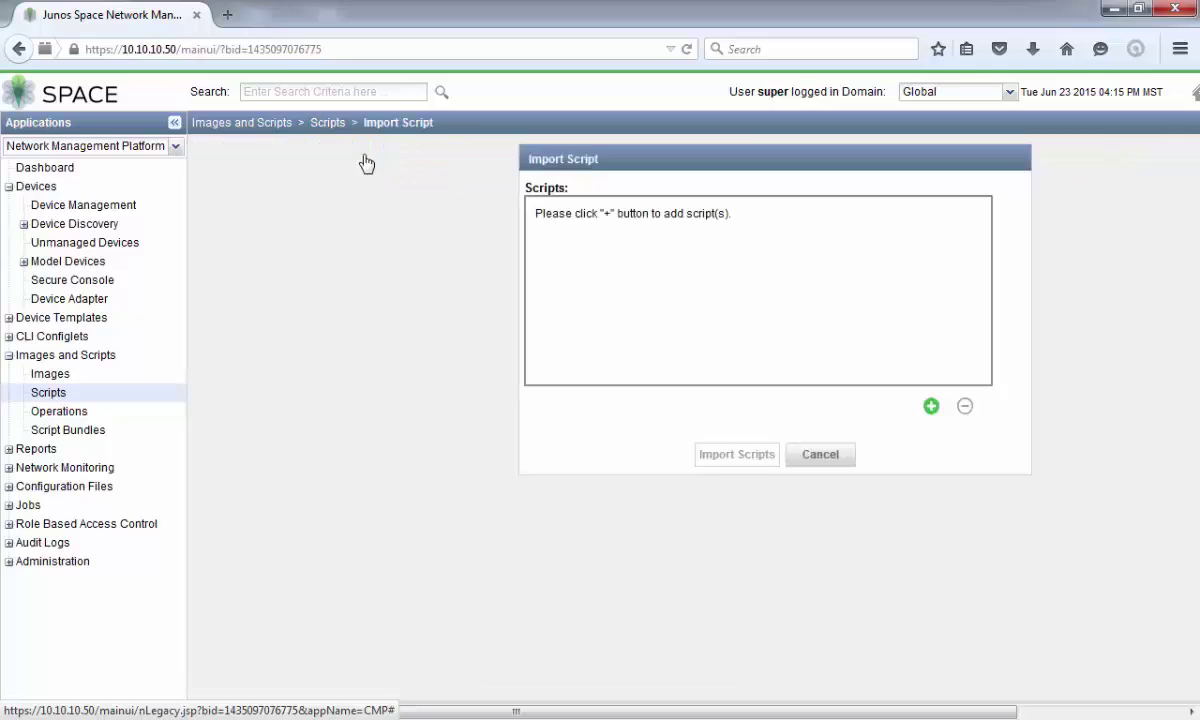
left_click(934, 406)
left_click(940, 412)
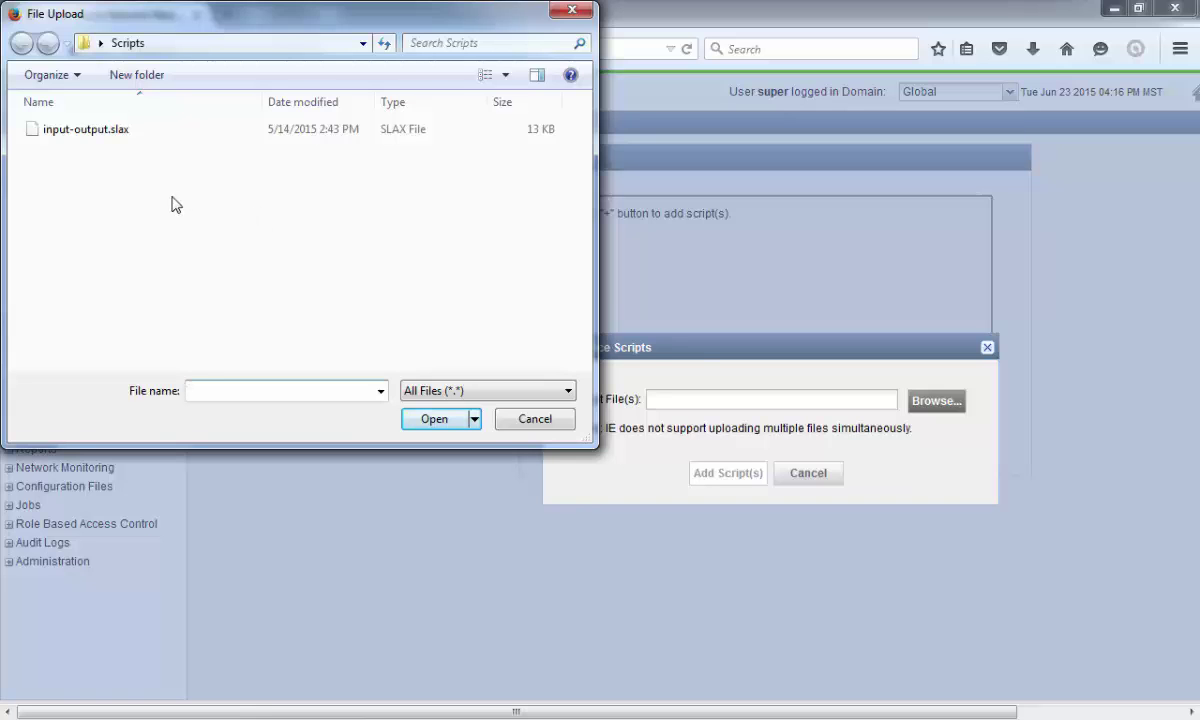
left_click(94, 130)
left_click(434, 419)
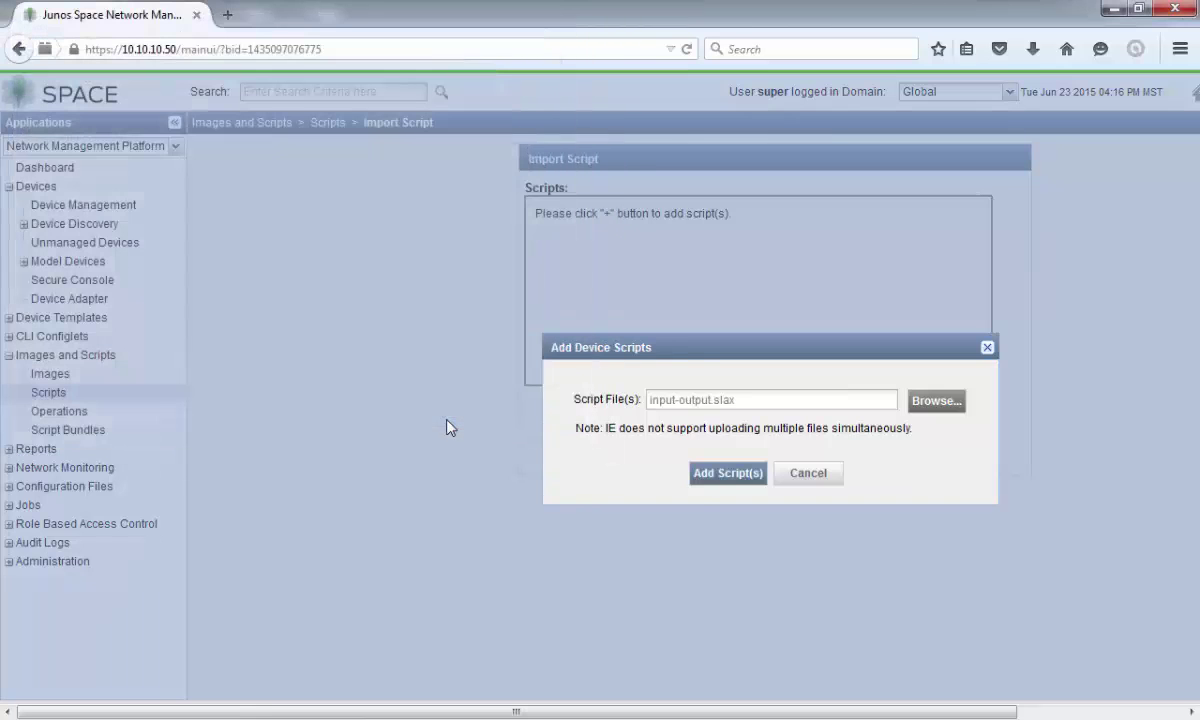
left_click(727, 473)
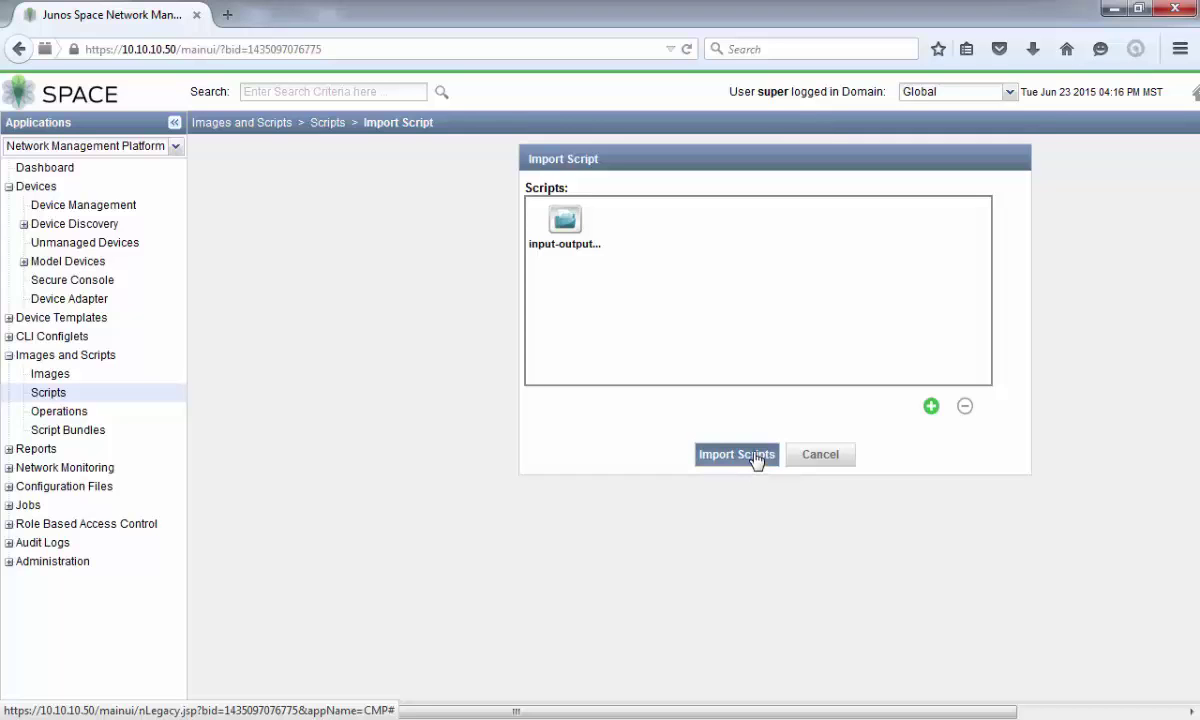
left_click(756, 458)
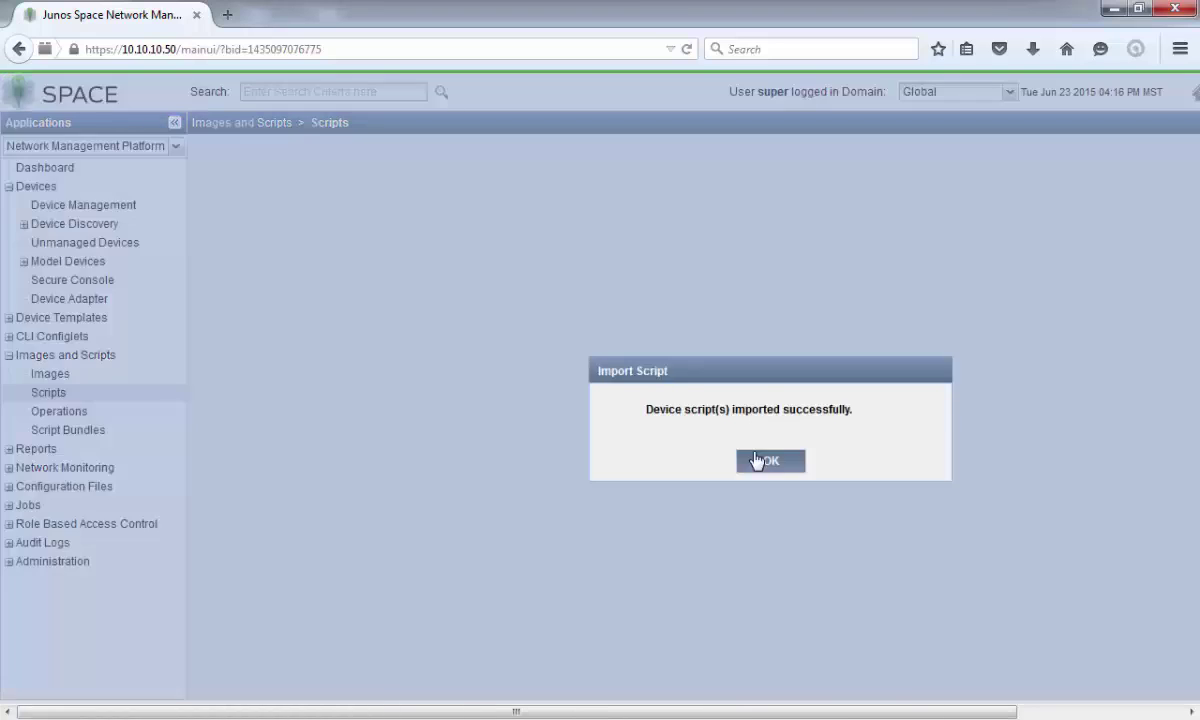
left_click(756, 460)
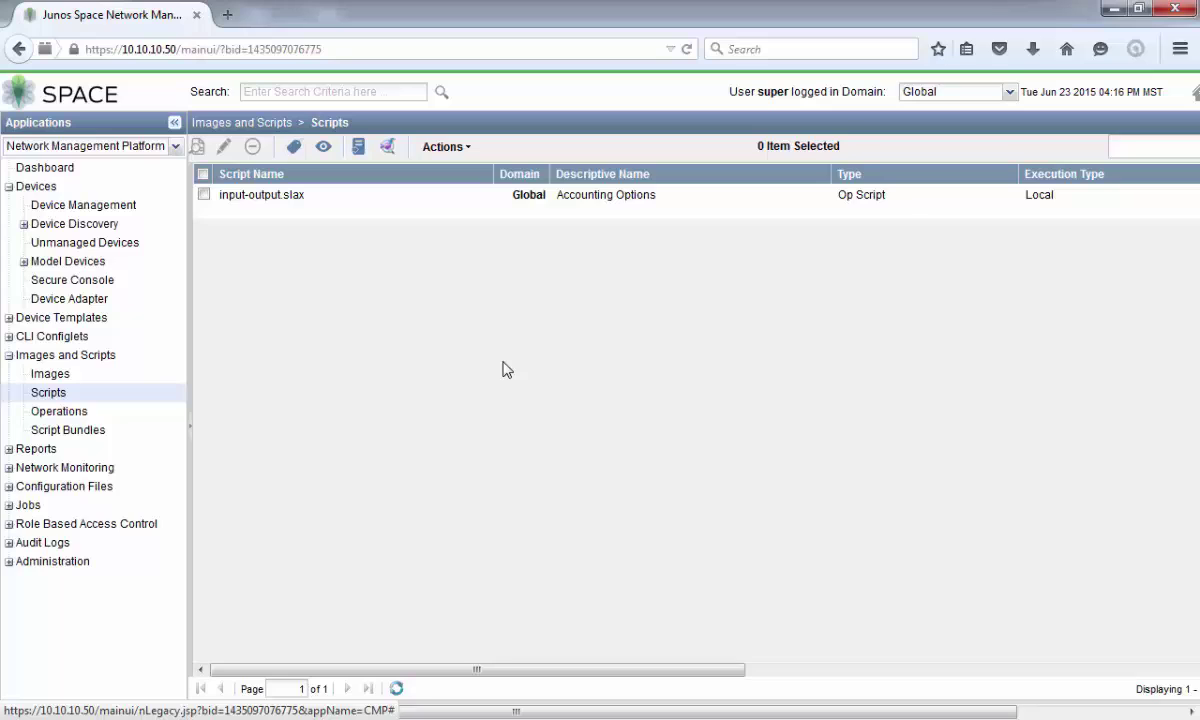
Step: View the script details of input-output.slax, read through its contents down to the chart-drawing function, and close the details
right_click(317, 204)
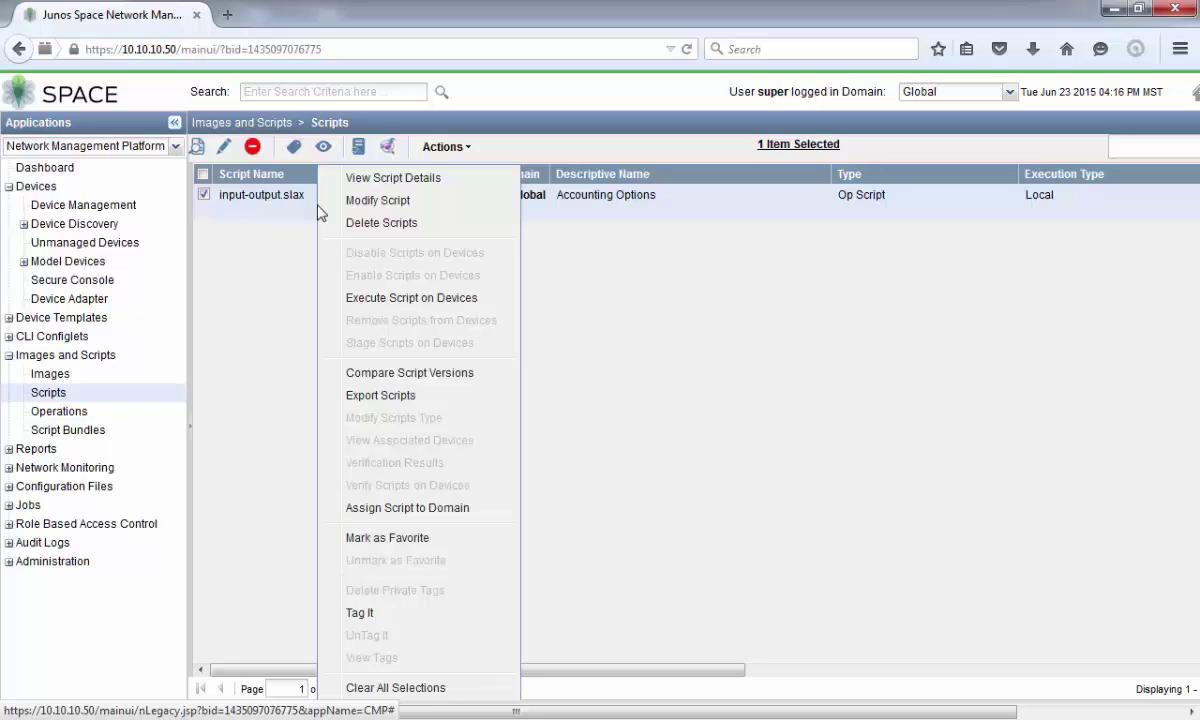
left_click(364, 180)
scroll(747, 460, "down", 3)
scroll(793, 497, "down", 6)
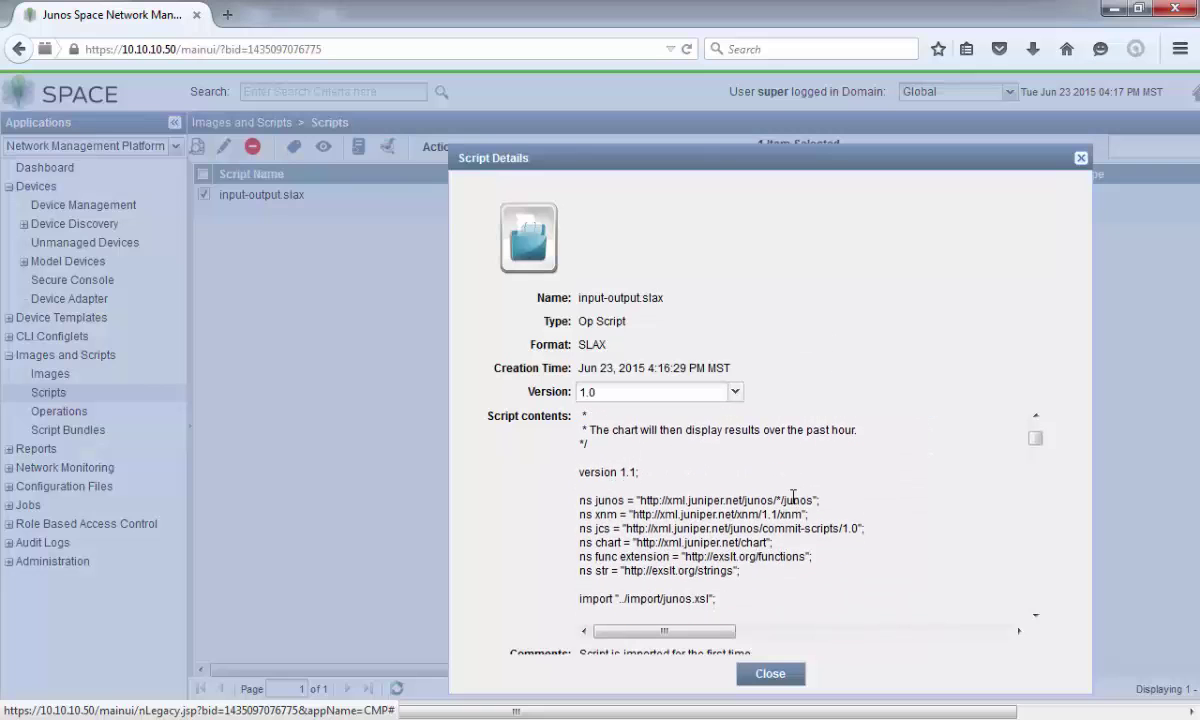
scroll(793, 497, "down", 8)
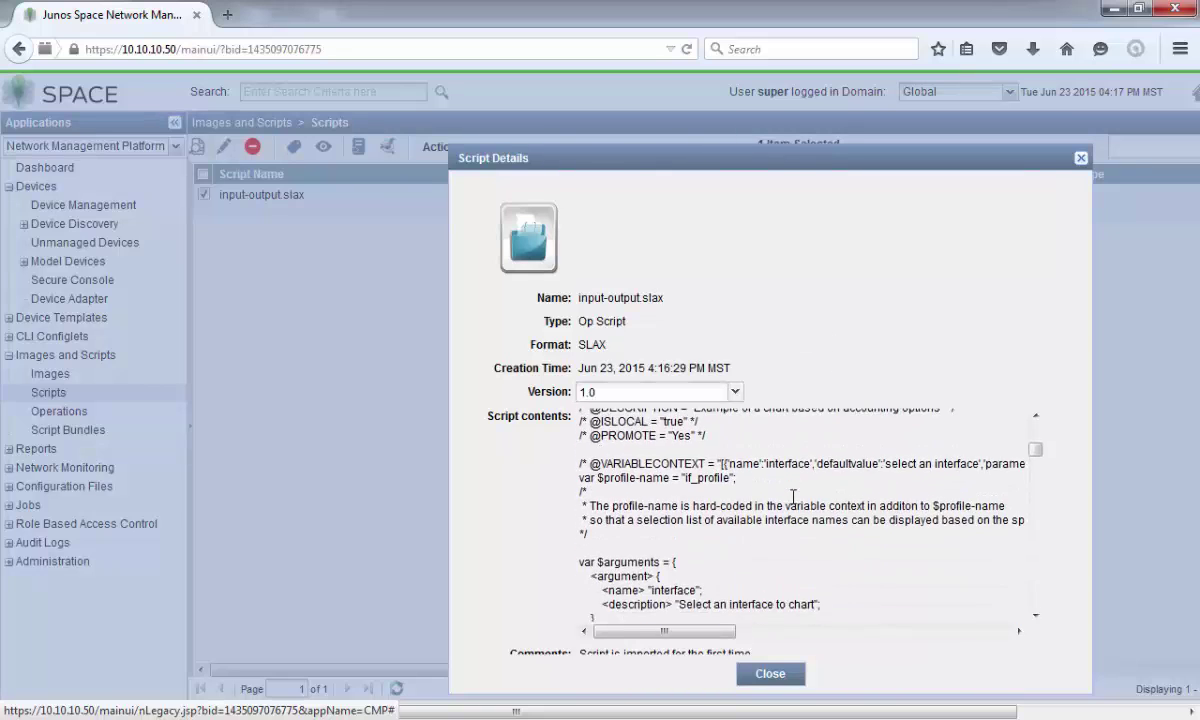
scroll(793, 497, "down", 8)
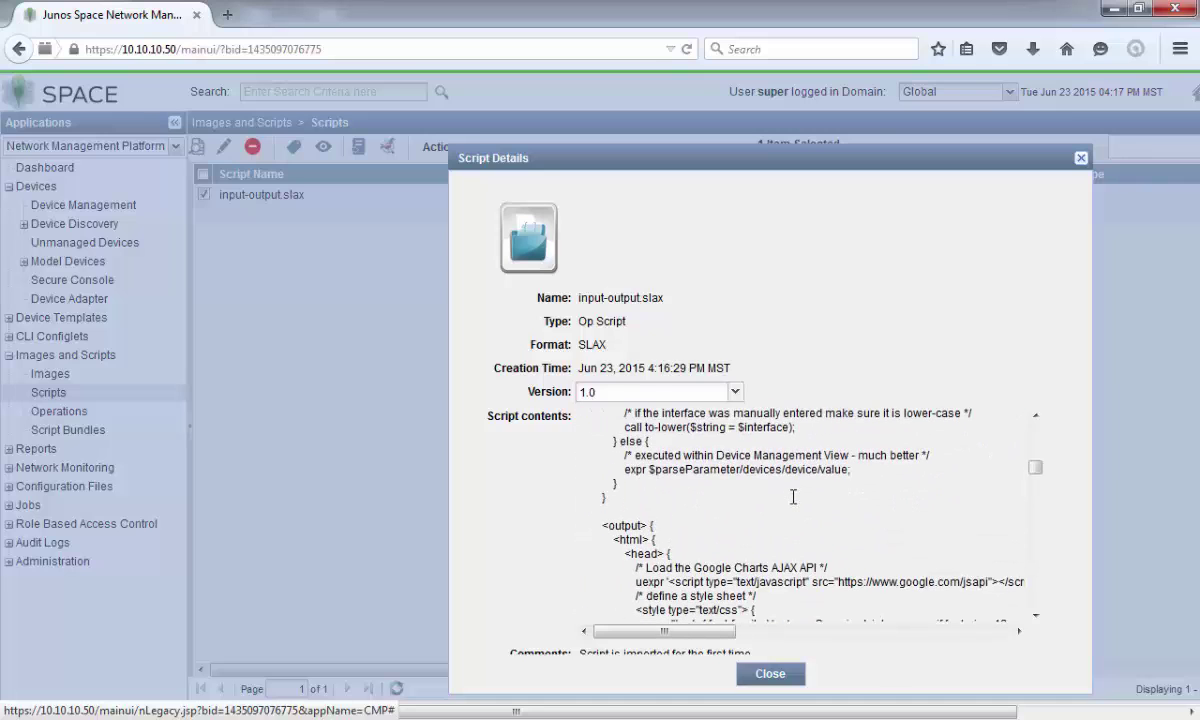
scroll(793, 497, "down", 8)
scroll(793, 497, "down", 8)
scroll(793, 497, "down", 8)
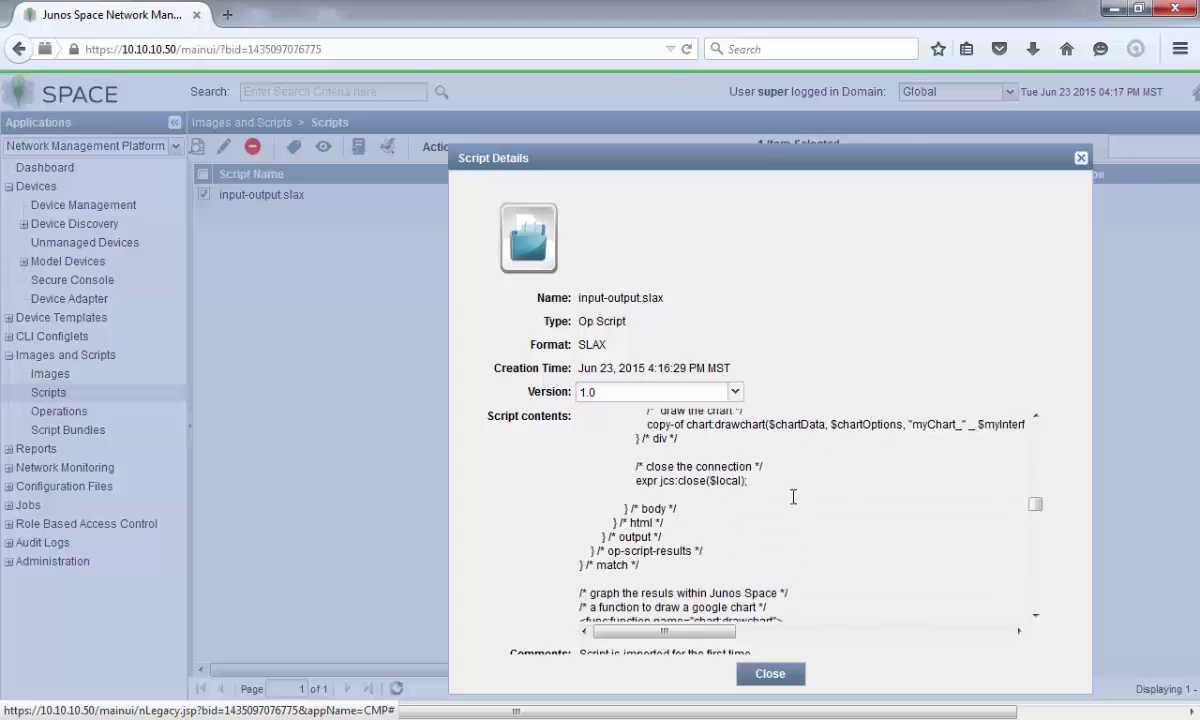
scroll(793, 497, "down", 1)
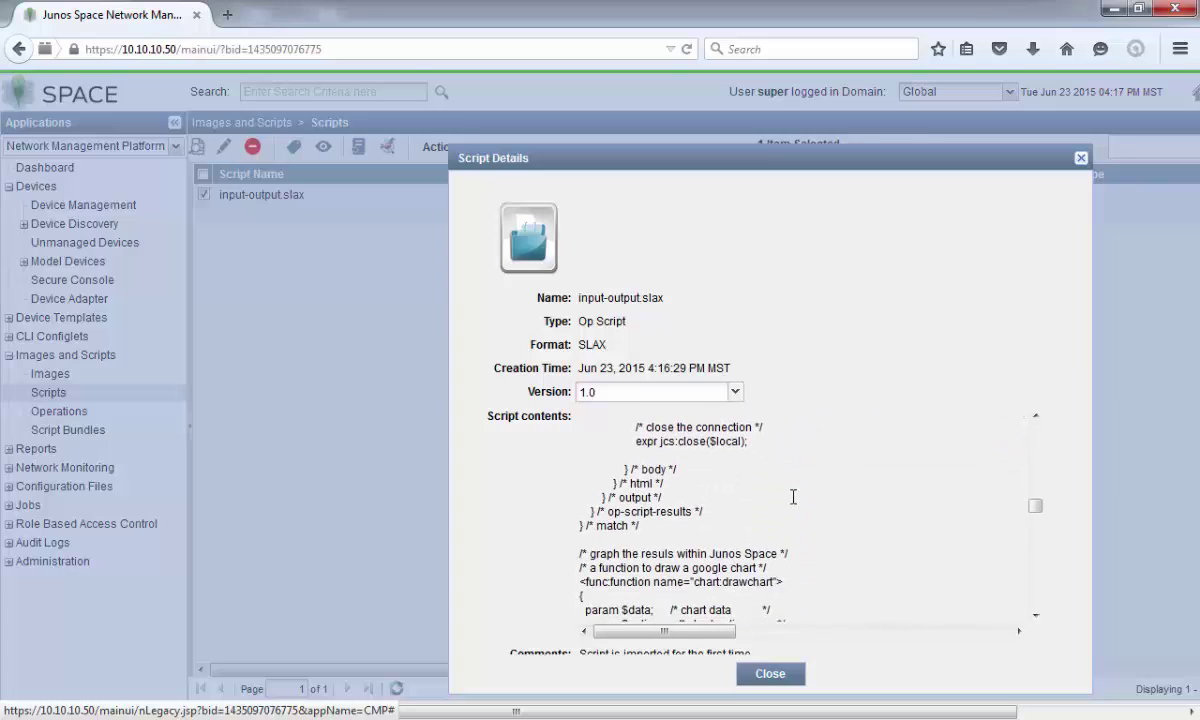
scroll(793, 497, "down", 5)
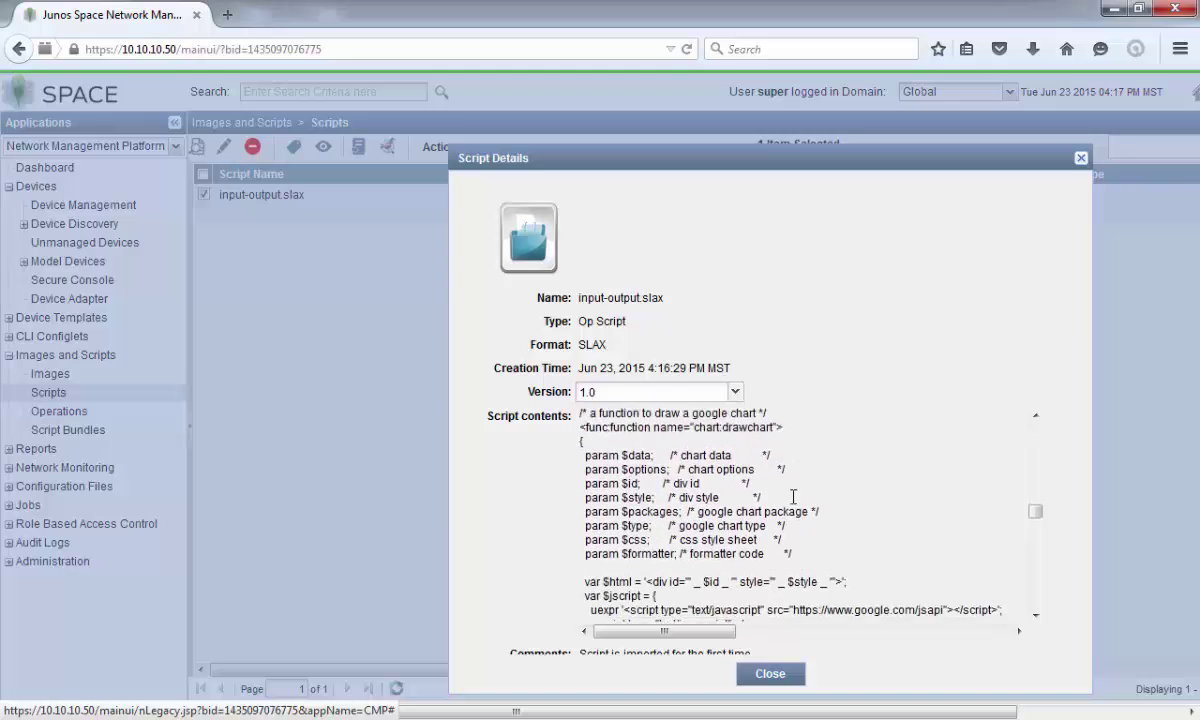
scroll(793, 497, "down", 8)
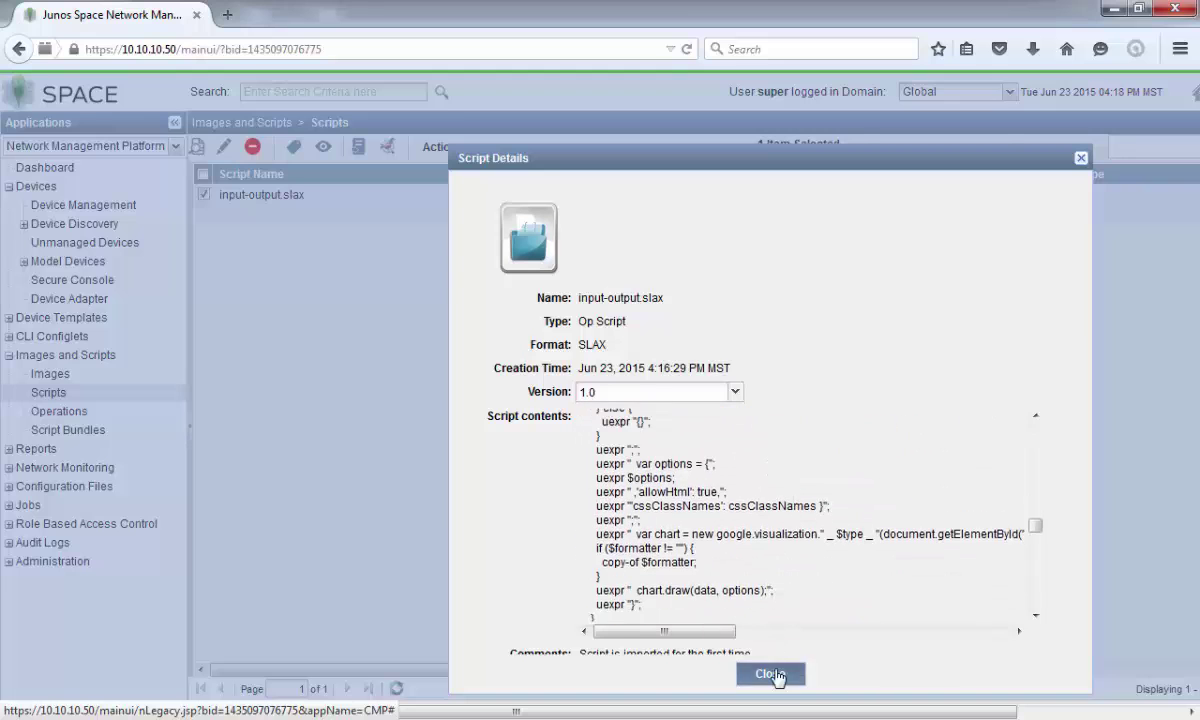
left_click(770, 673)
Step: View input-output.slax in the Modify Script editor and leave without saving
right_click(327, 199)
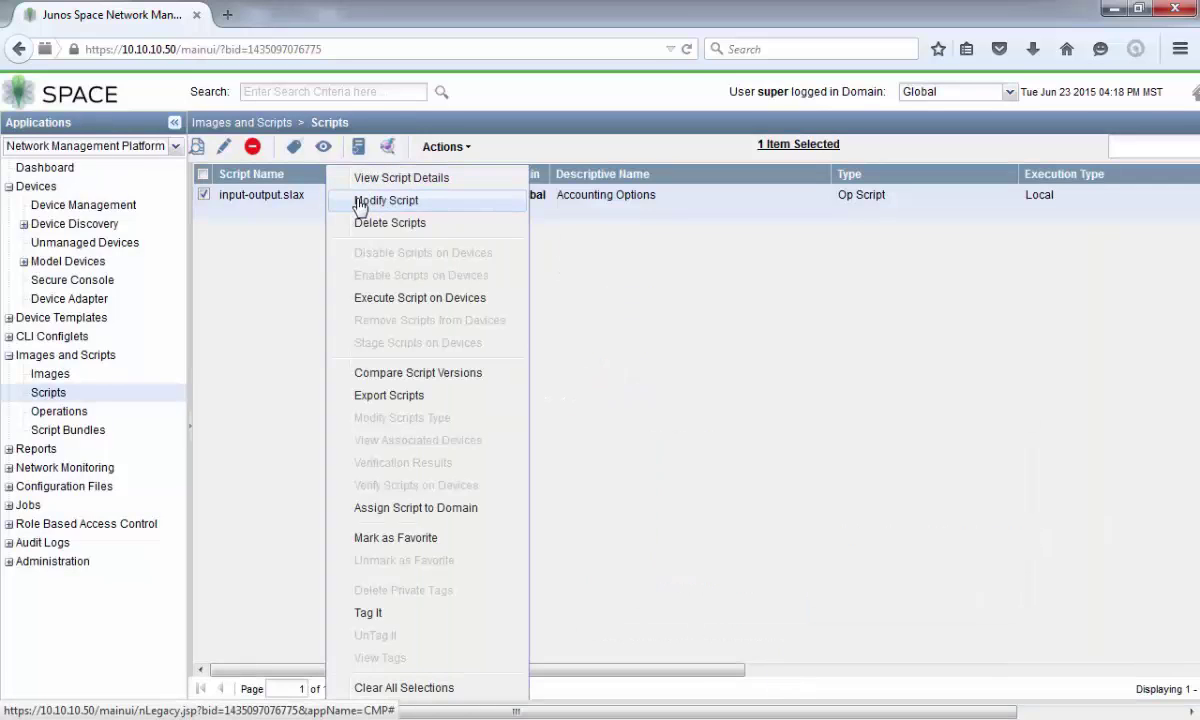
left_click(361, 202)
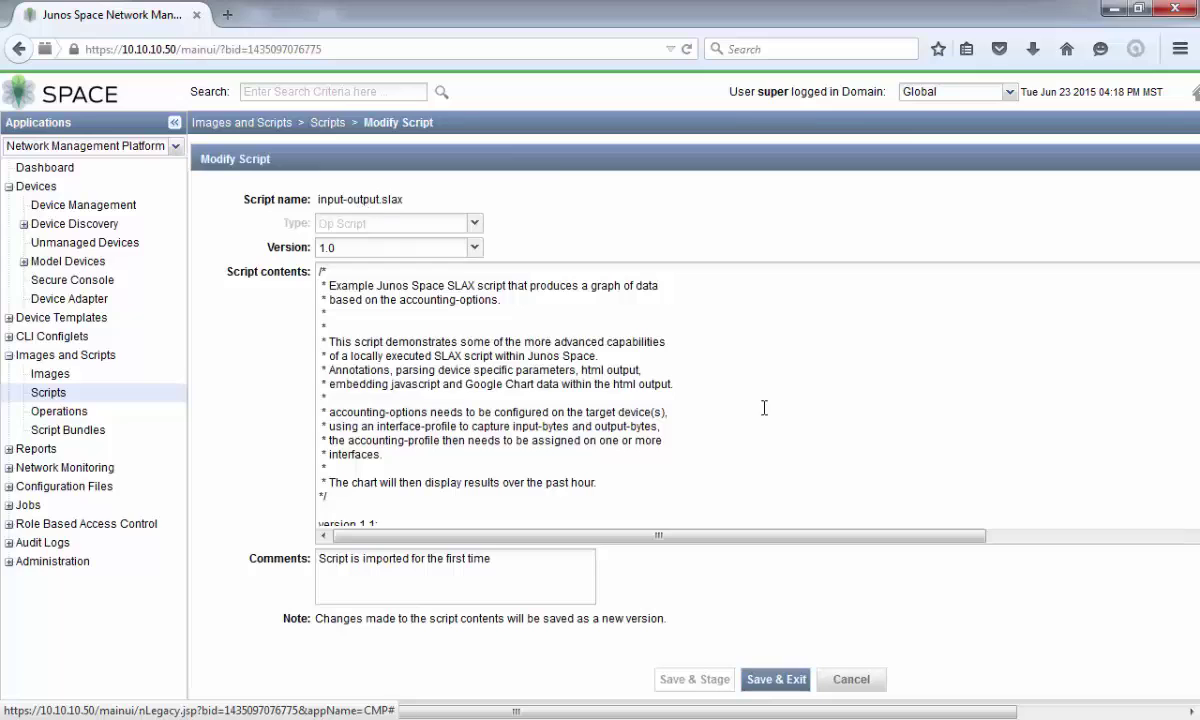
left_click(851, 680)
Step: Set up input-output.slax for execution on the SRX device, with the interface parameter enabled and set to ge-0/0/0
right_click(360, 212)
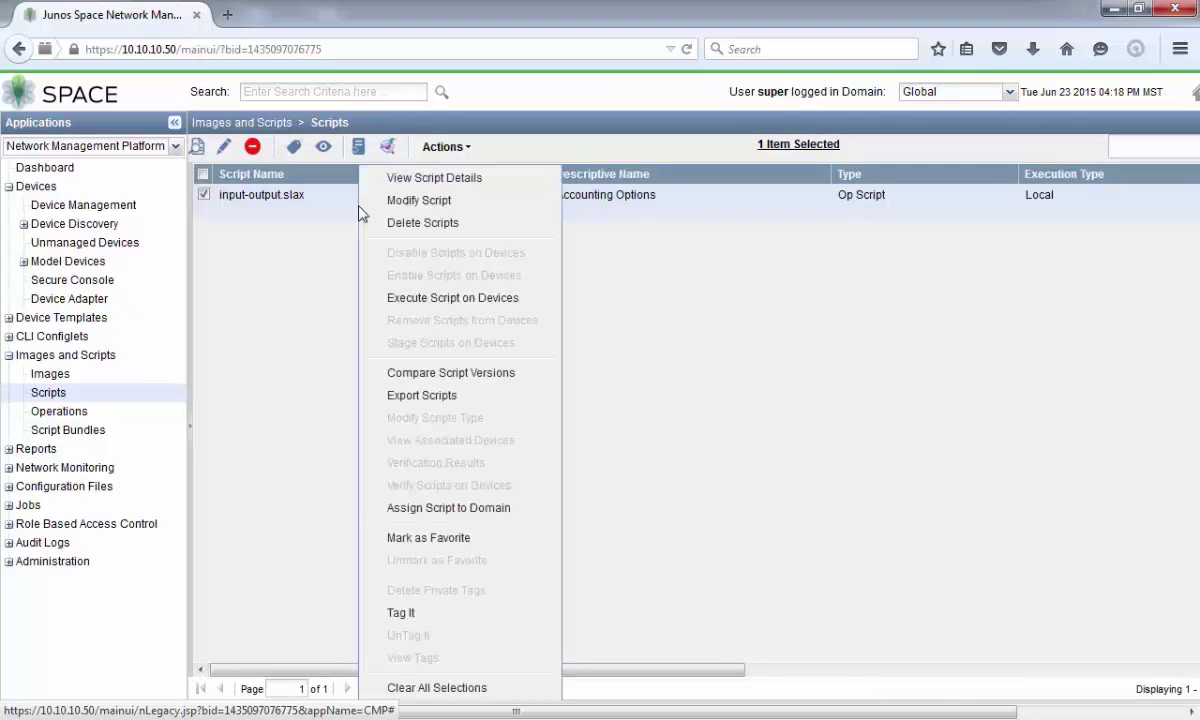
left_click(450, 306)
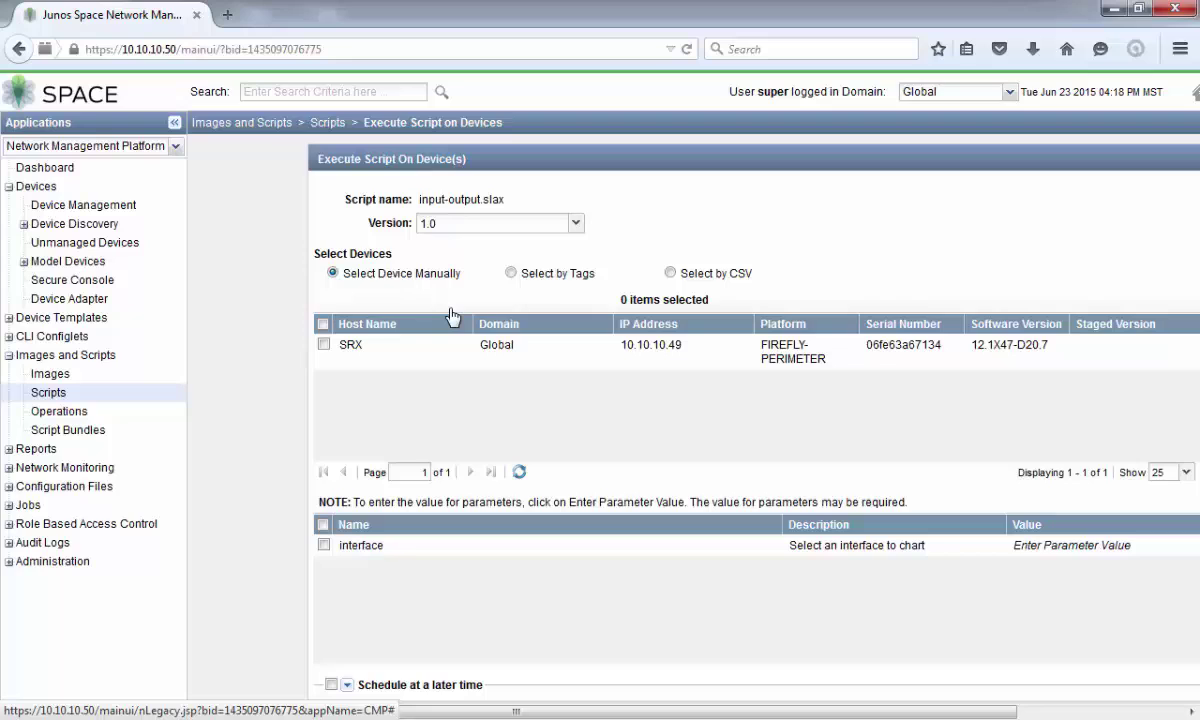
left_click(362, 348)
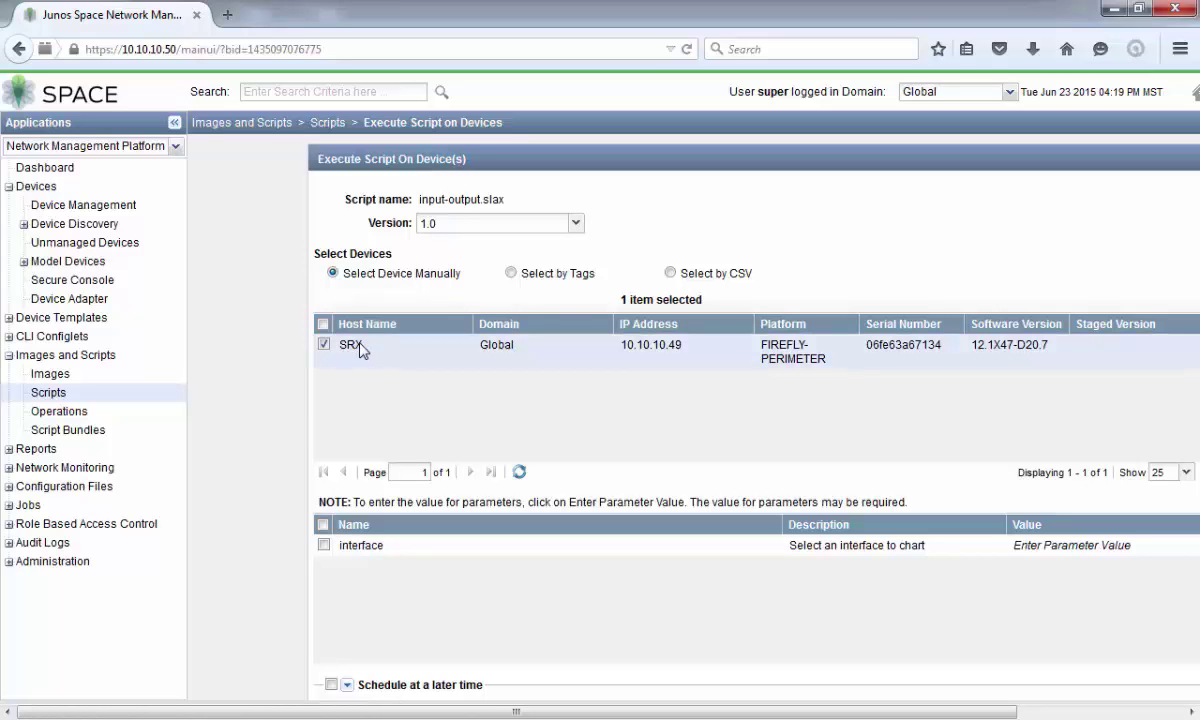
left_click(324, 547)
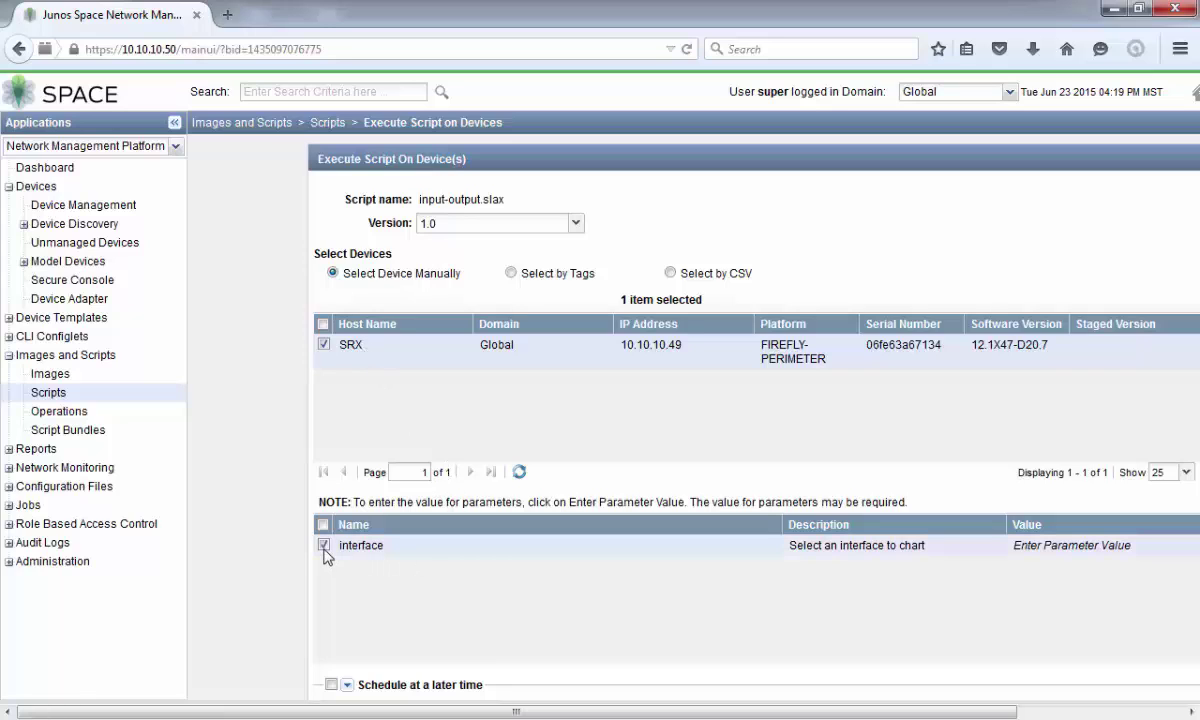
left_click(1031, 553)
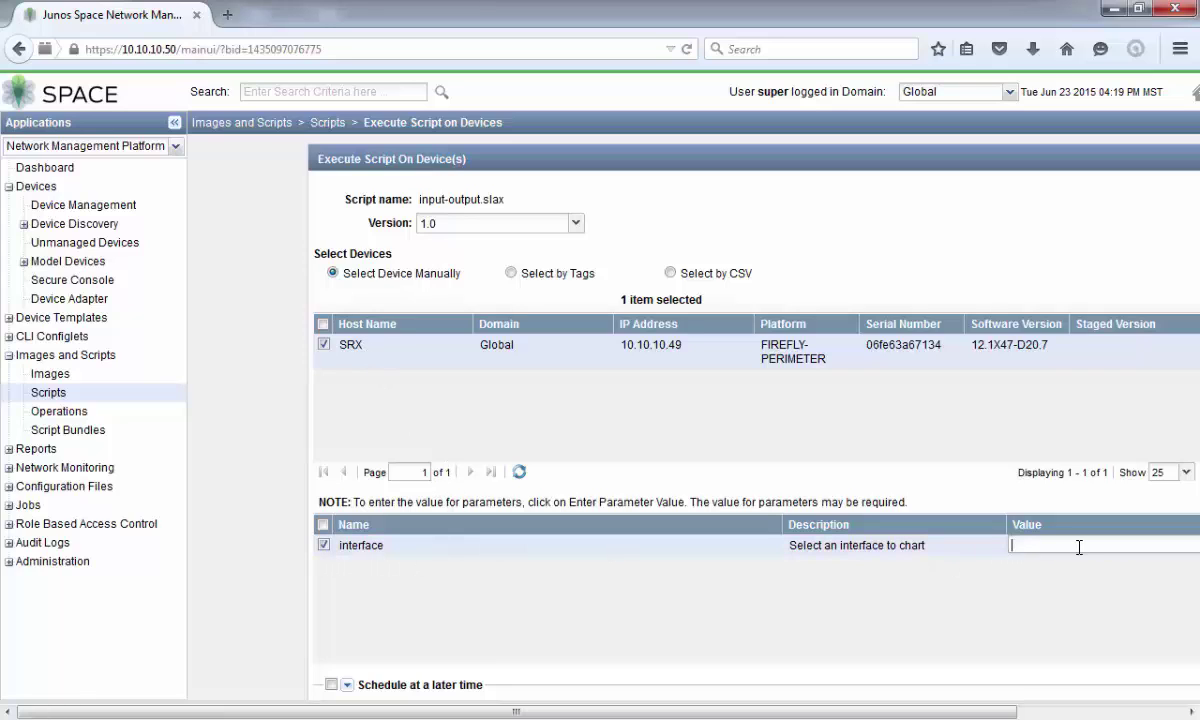
type("ge-0/0/0")
left_click(1056, 662)
Step: Execute the configured script on the selected device and open the resulting job in Job Management
scroll(1056, 662, "down", 3)
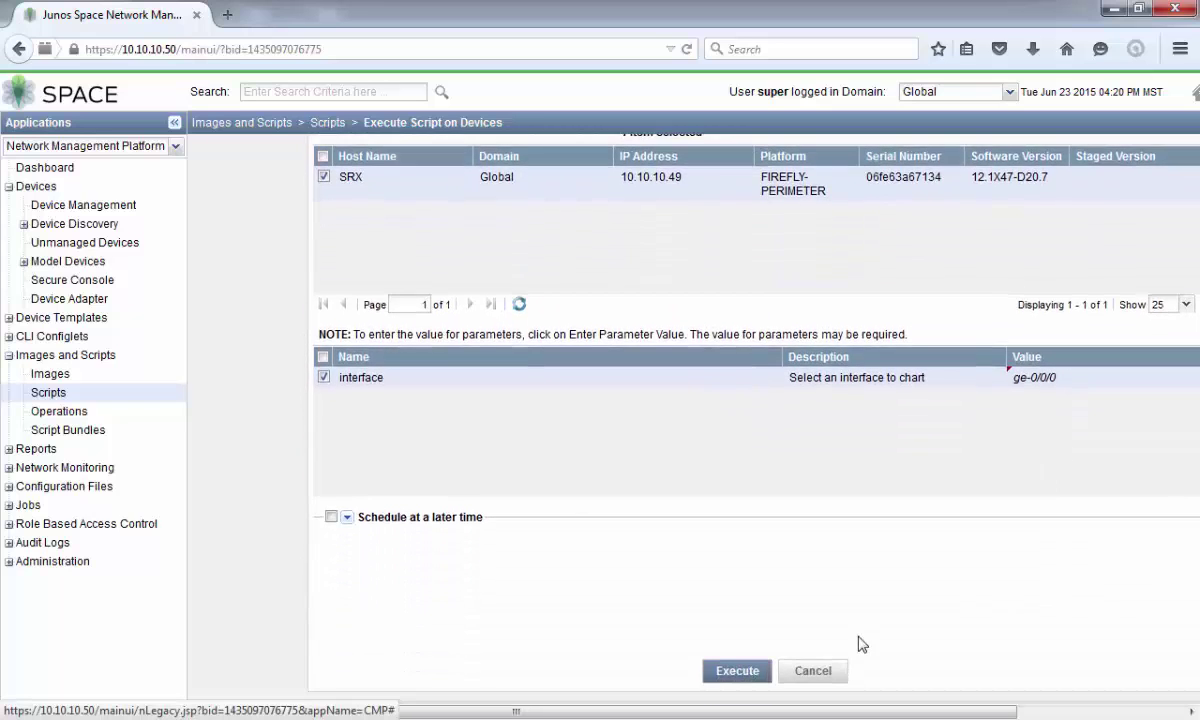
left_click(738, 671)
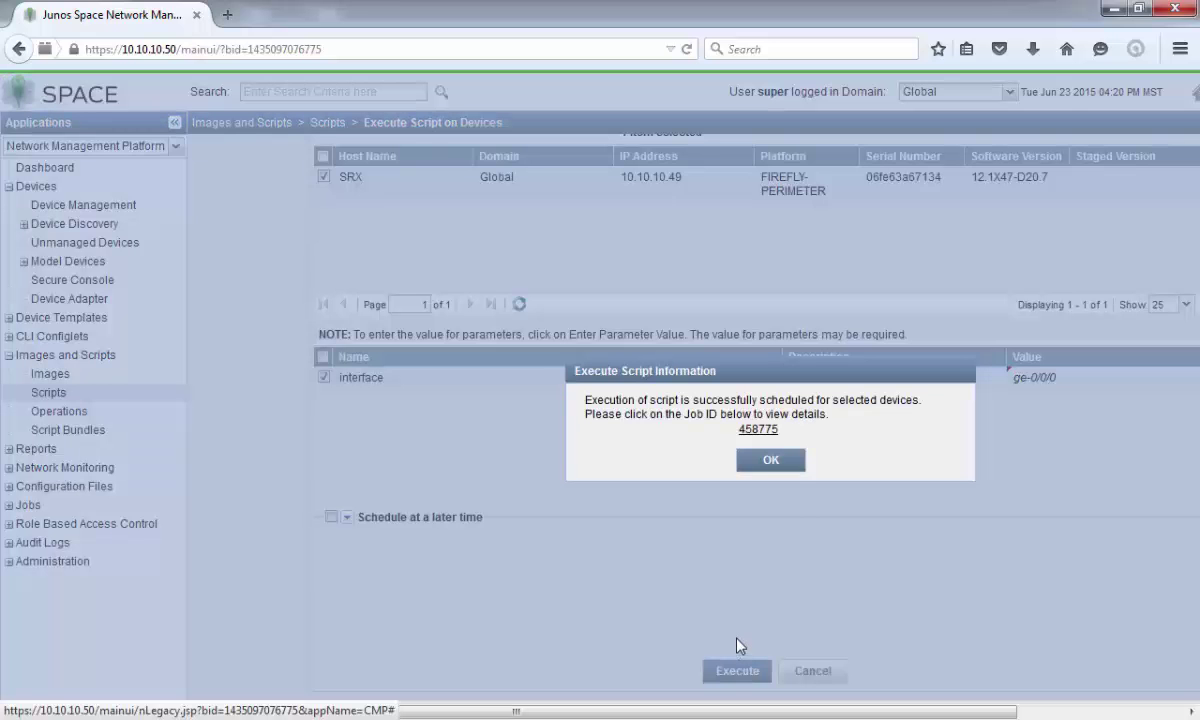
left_click(758, 430)
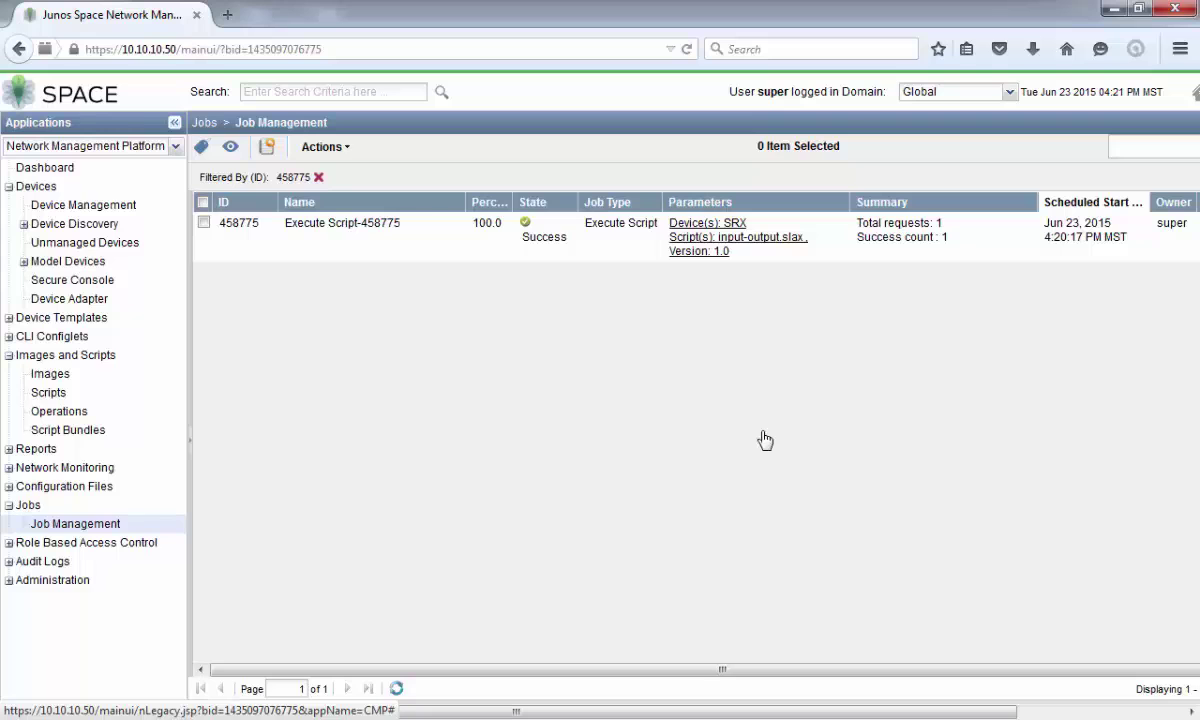
Step: Switch to the SRX terminal session and display the interface configuration with show configuration interfaces
key("alt+Tab")
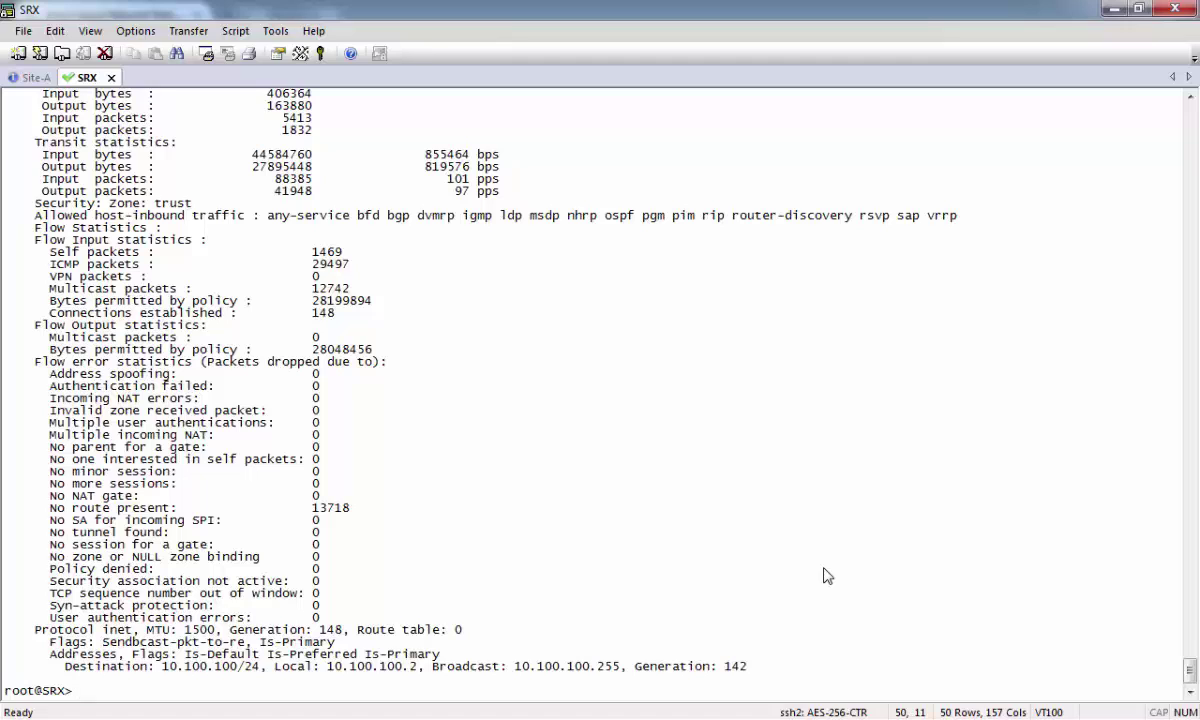
type("show configuration interfaces")
key("Return")
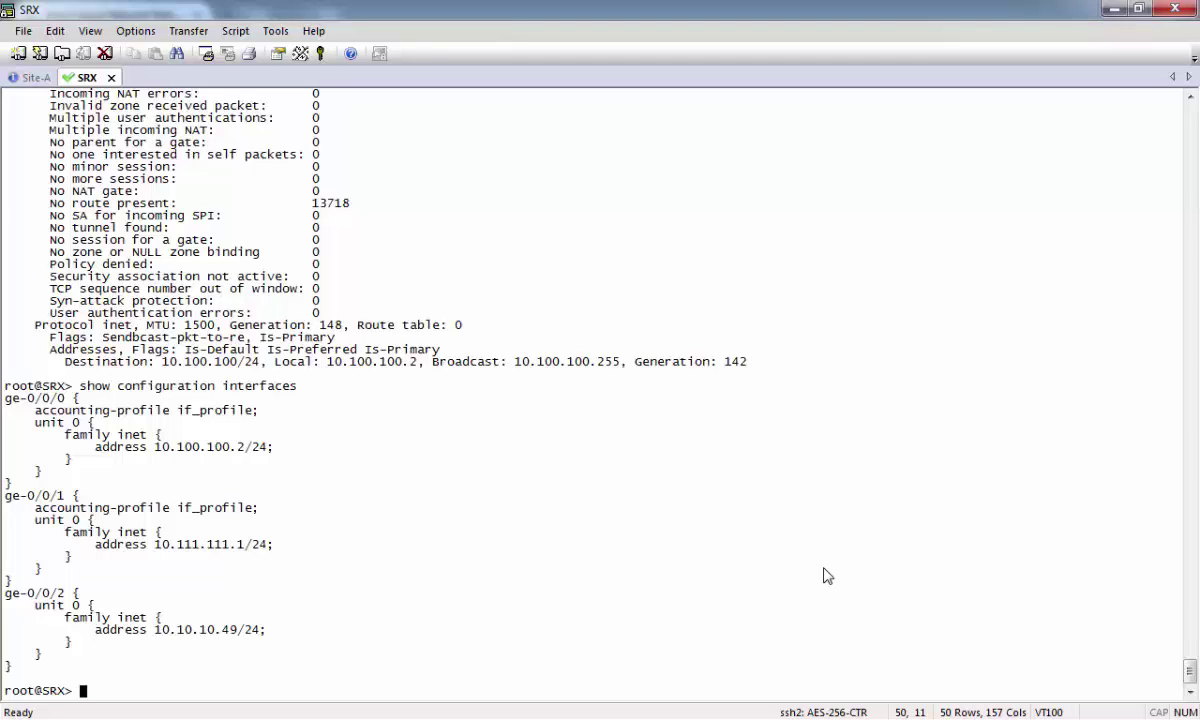
Step: Display the device's accounting configuration with show configuration accounting-options
type("show in")
key("space")
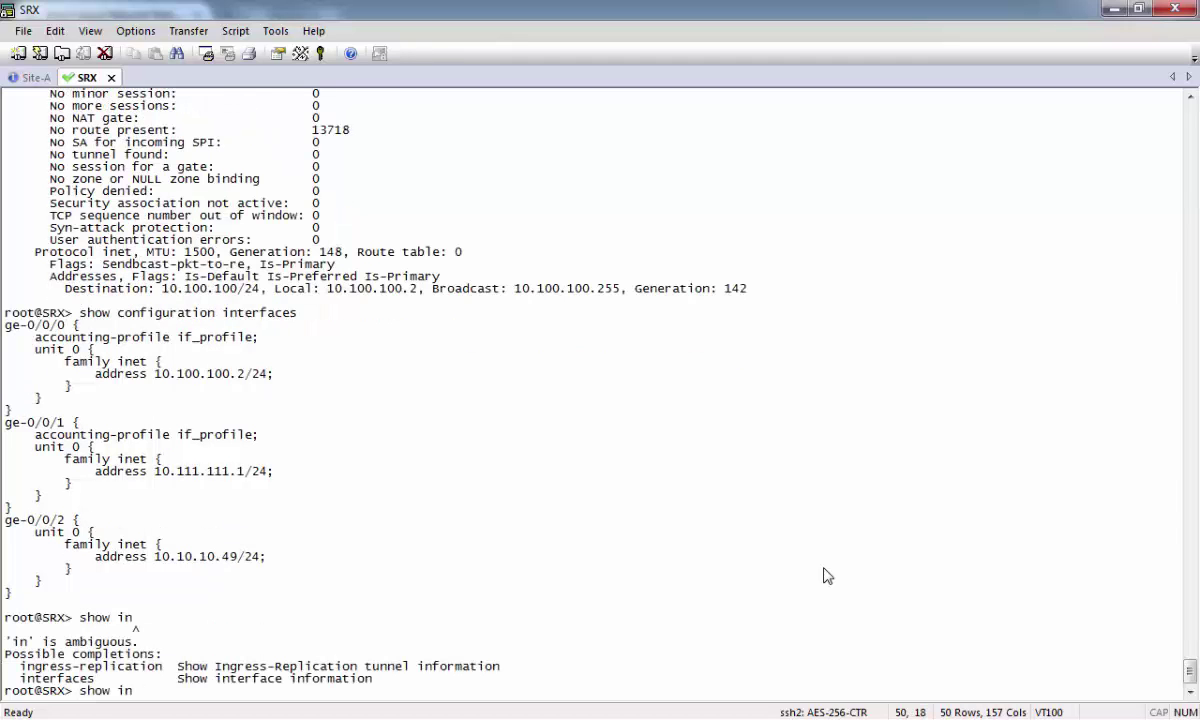
key("BackSpace")
key("BackSpace")
type("conf")
key("space")
type("acc")
key("space")
type("o")
key("space")
key("Return")
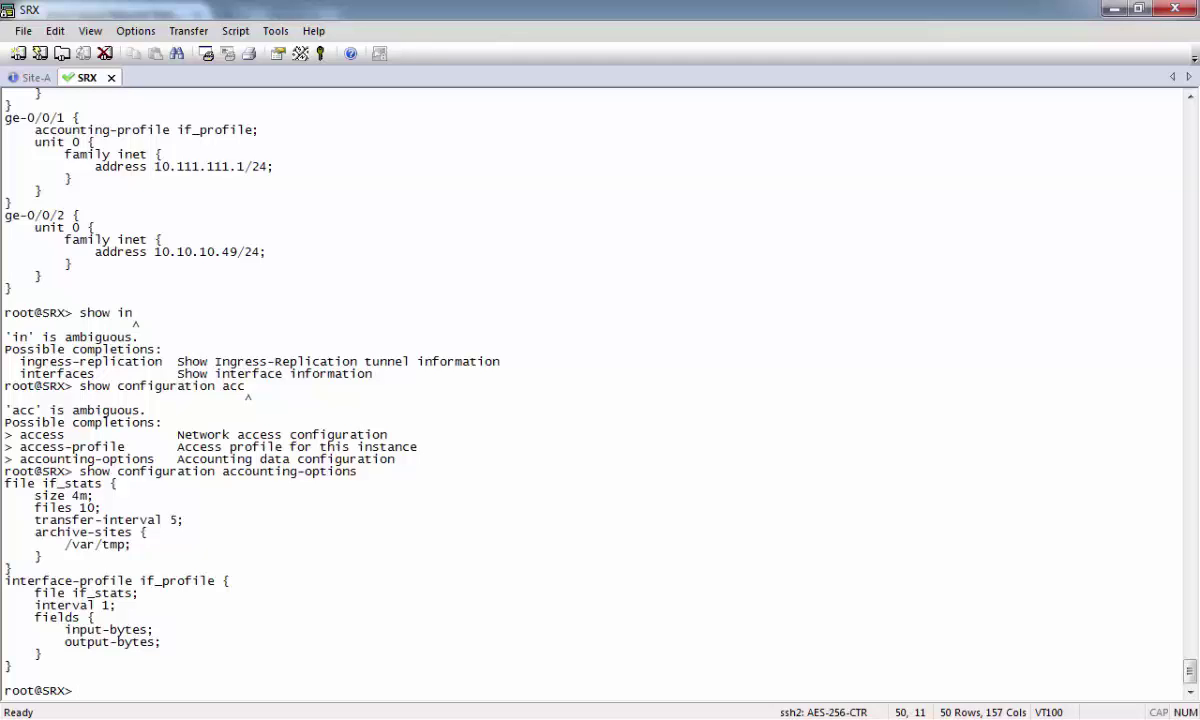
Step: List the files in /var/tmp/ on the SRX, and check the Site-A session's ping output before returning to the SRX session
type("file list /var/tmp/")
key("Return")
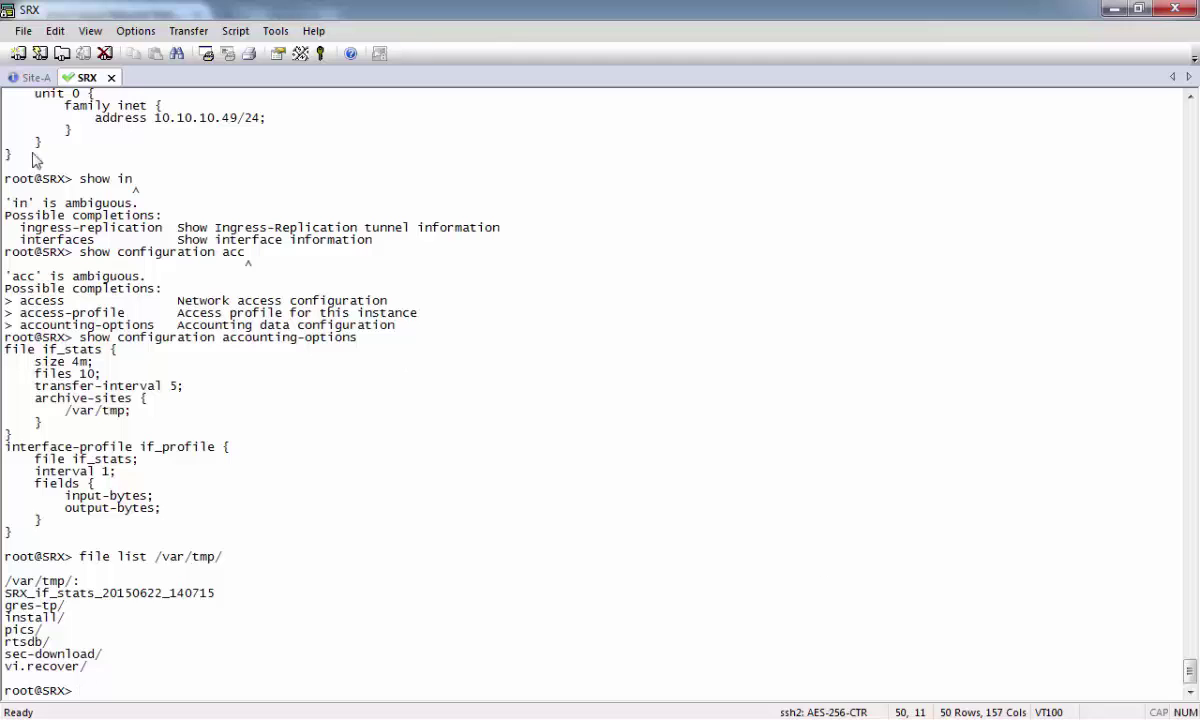
left_click(34, 78)
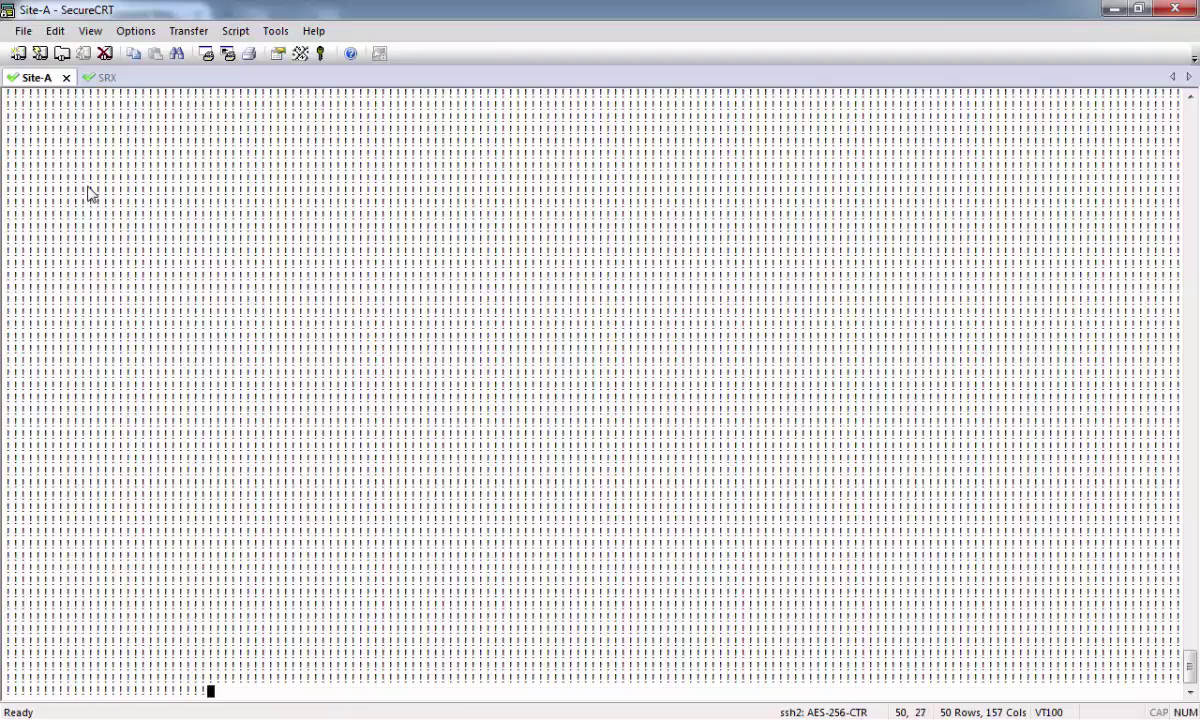
key("ctrl+Tab")
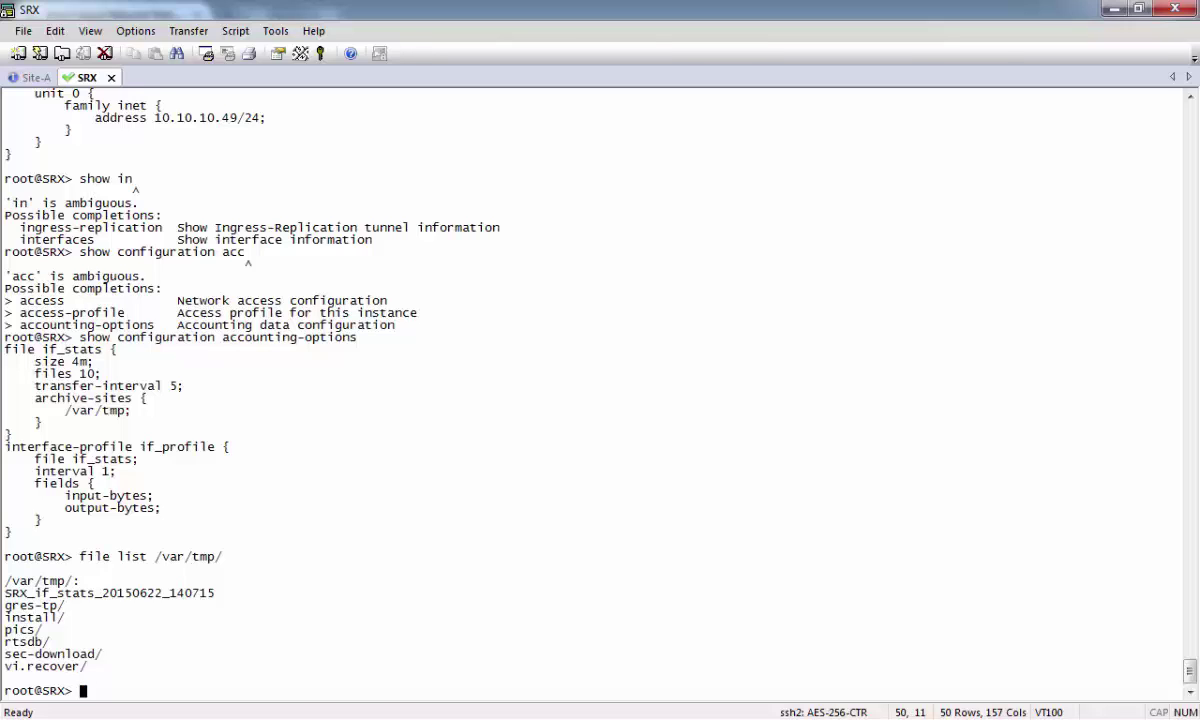
Step: Switch to Junos Space in the browser and open Execute Scripts for the SRX device from Device Management
key("alt+Tab")
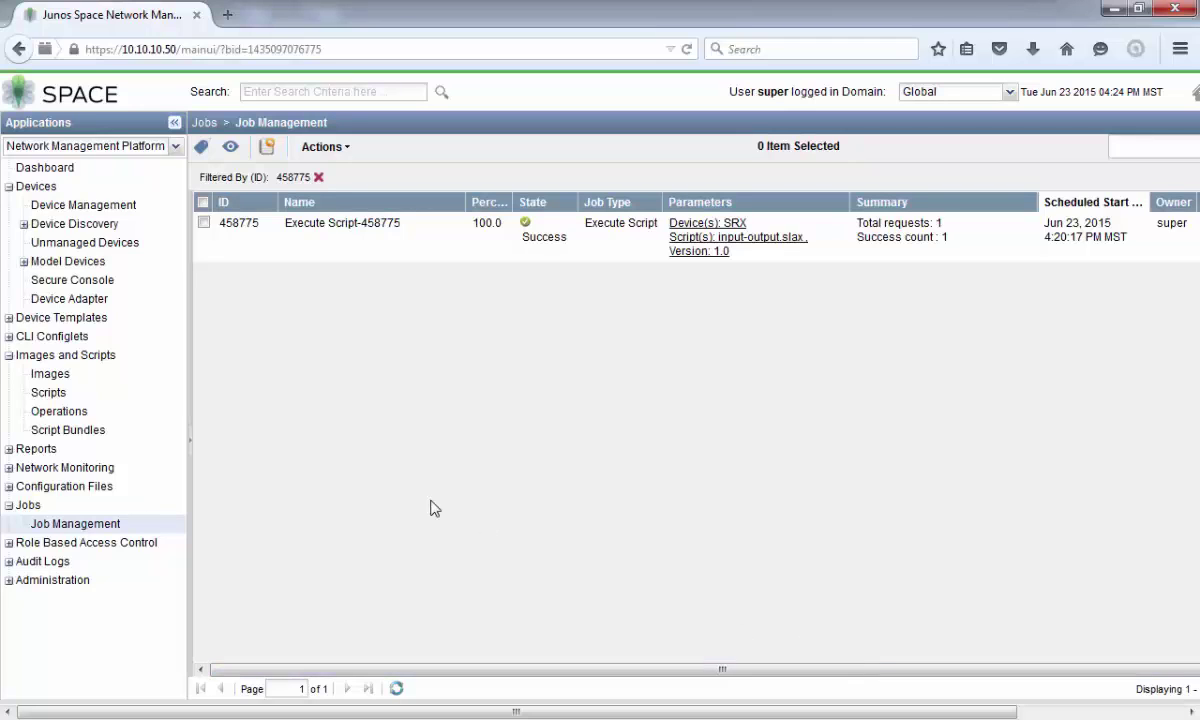
left_click(99, 207)
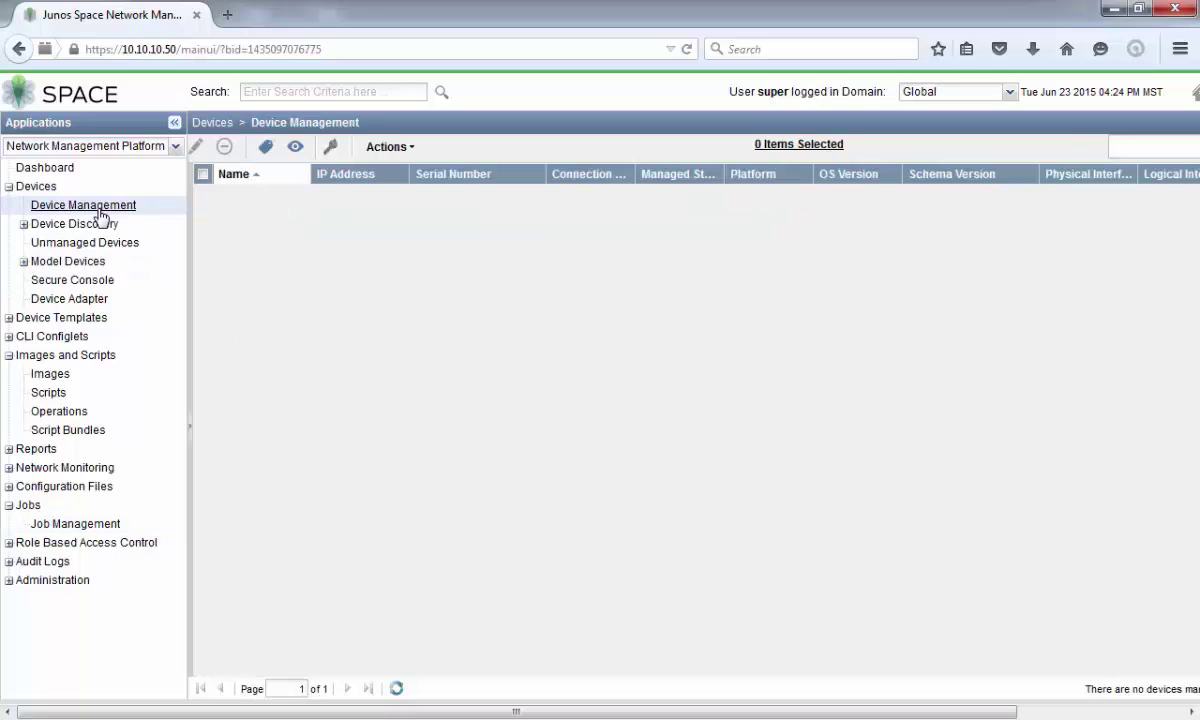
left_click(305, 212)
right_click(305, 212)
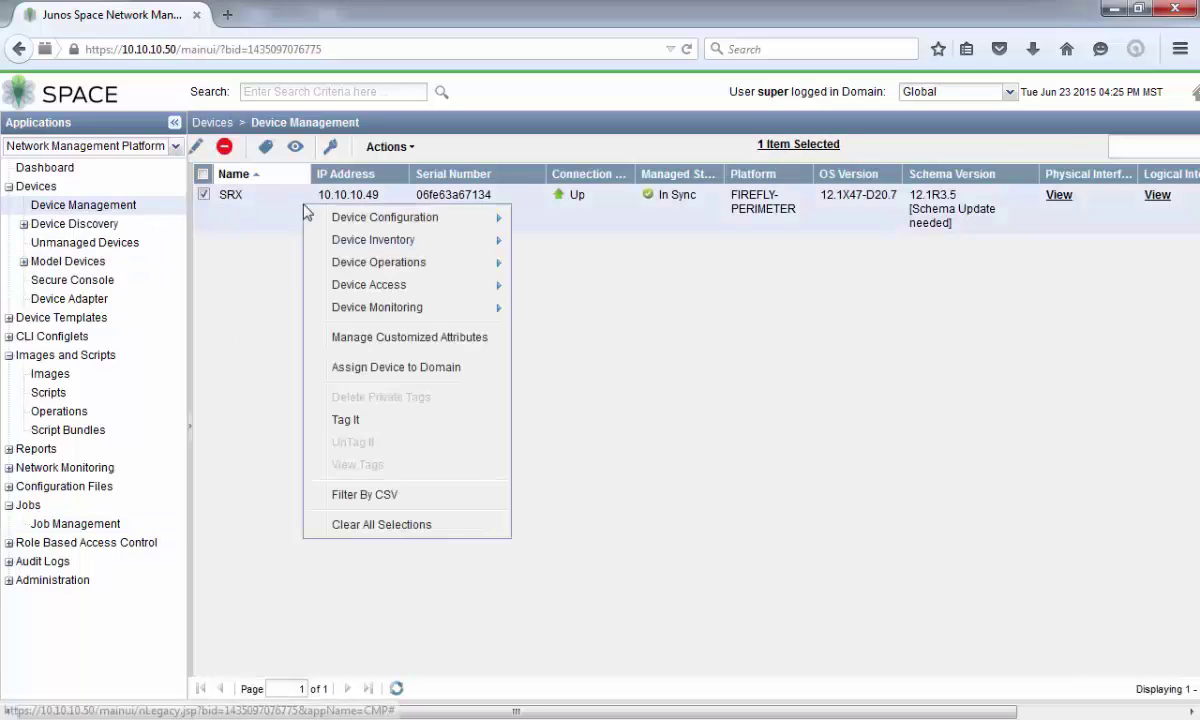
mouse_move(392, 268)
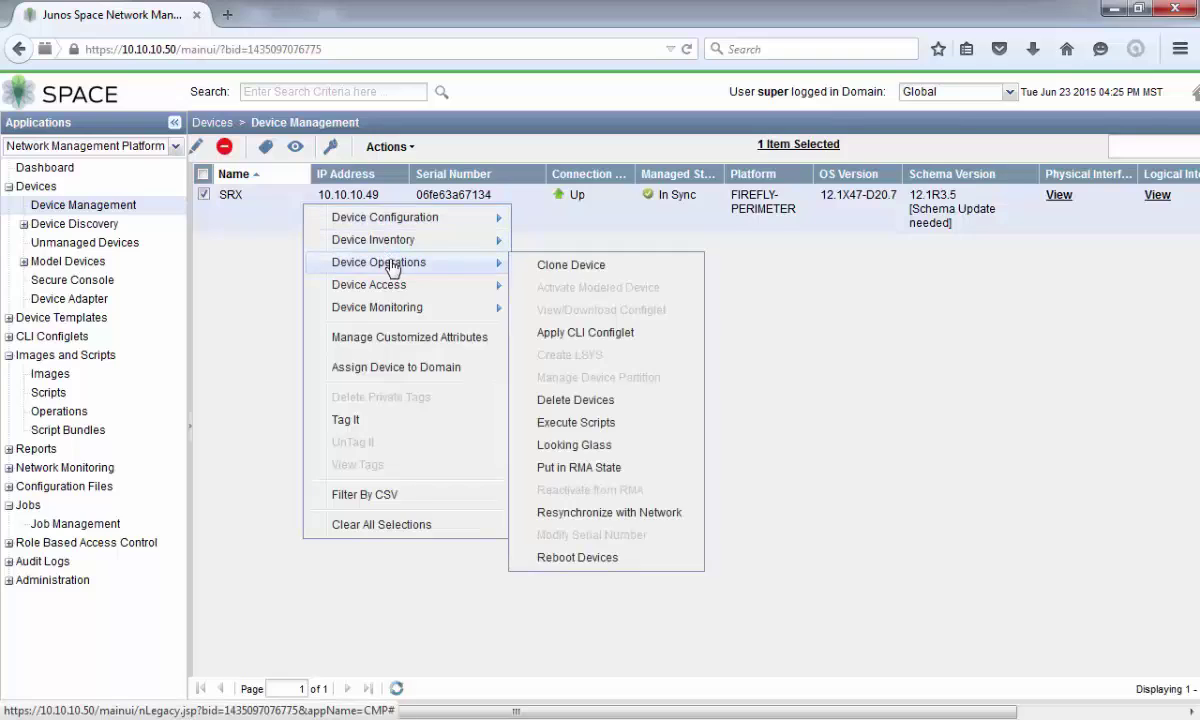
left_click(605, 424)
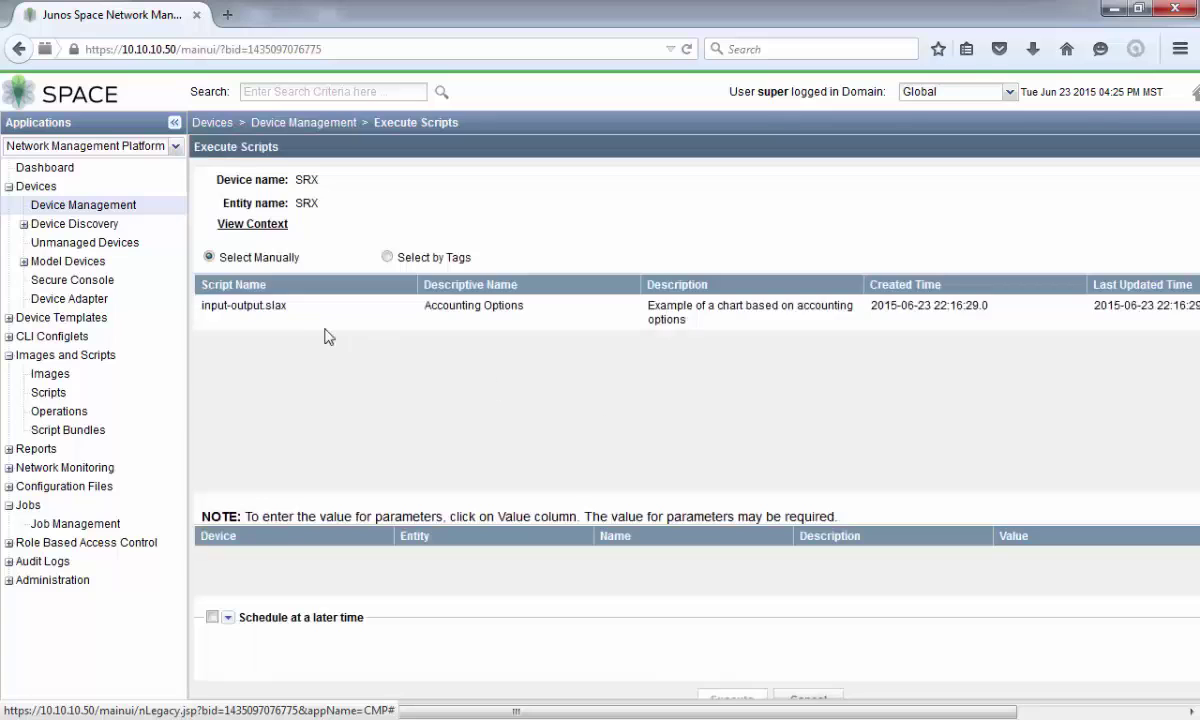
Step: Select the input-output.slax script and set its interface parameter to ge-0/0/0
left_click(313, 320)
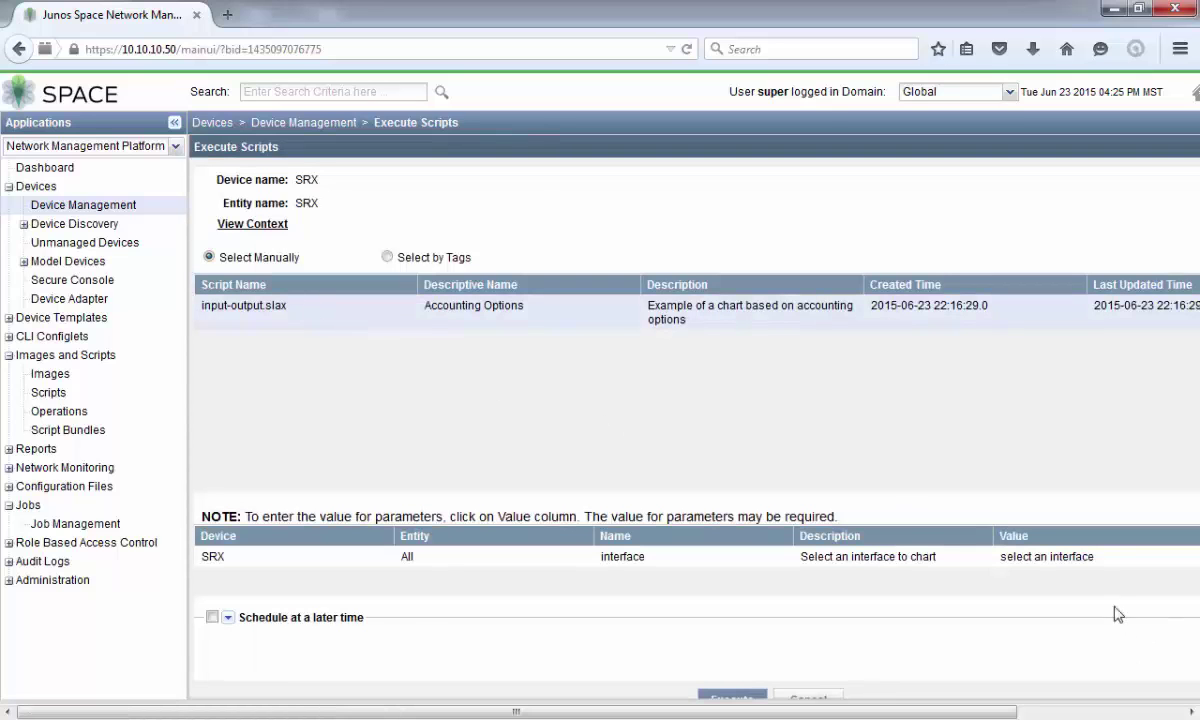
left_click(1100, 566)
type("ge")
key("ctrl+a")
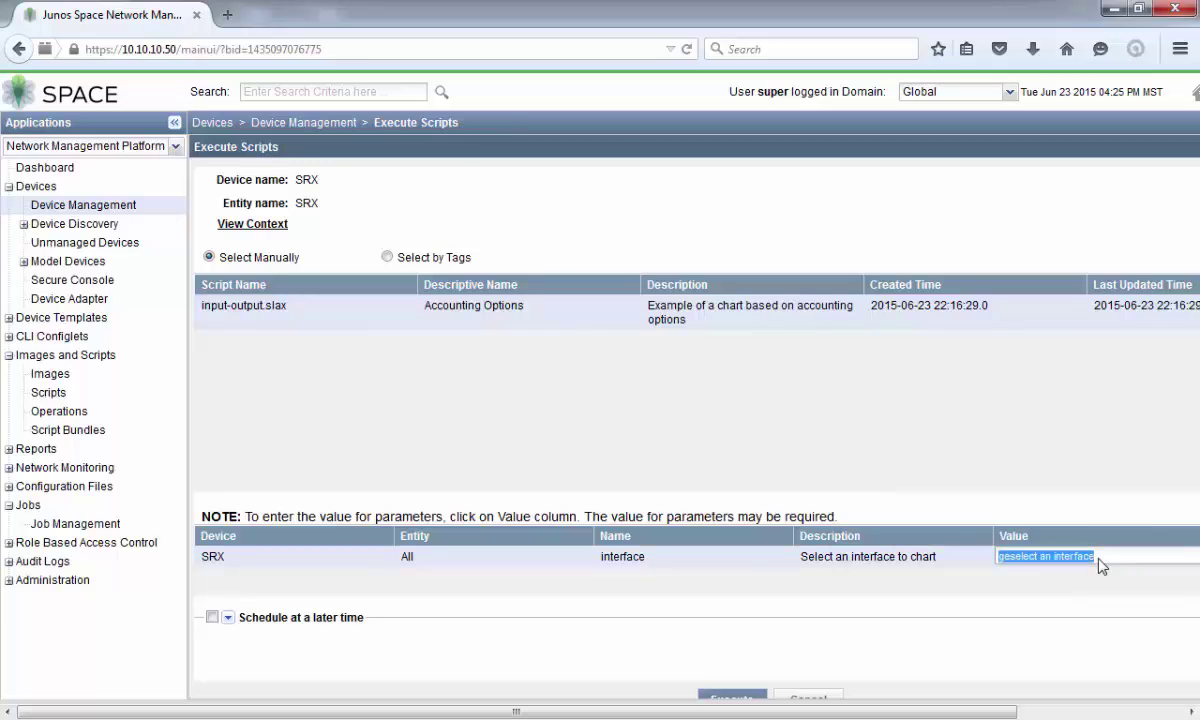
type("ge-0")
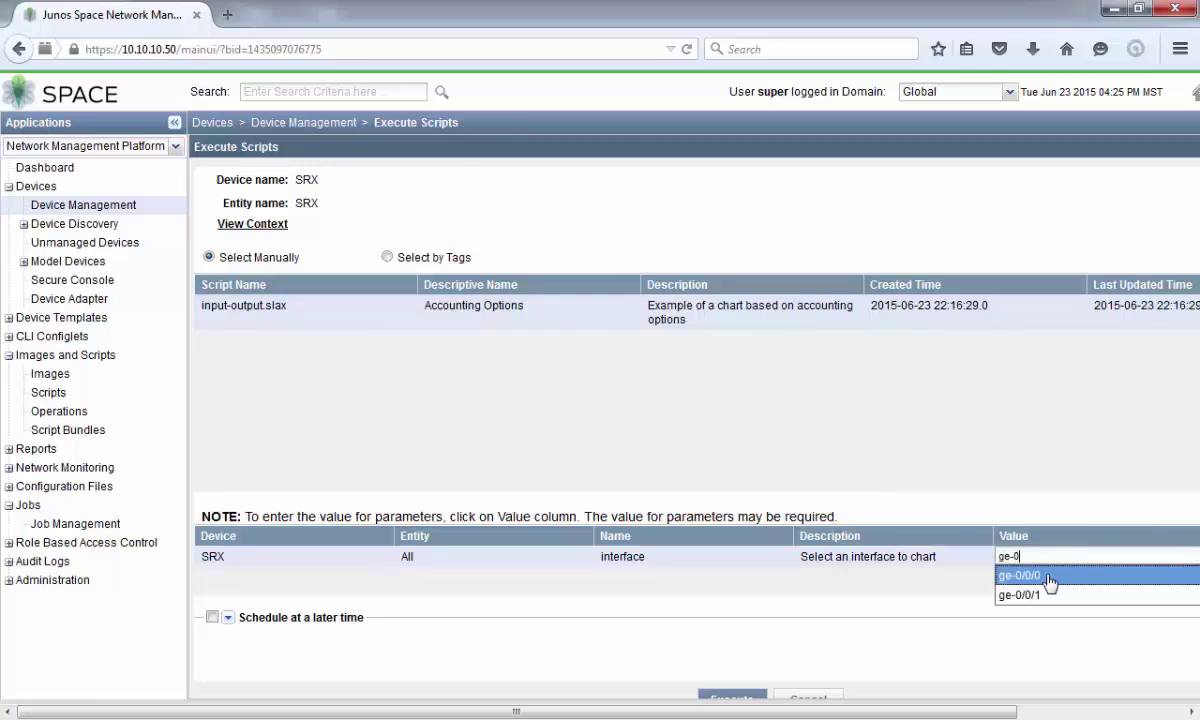
left_click(1048, 583)
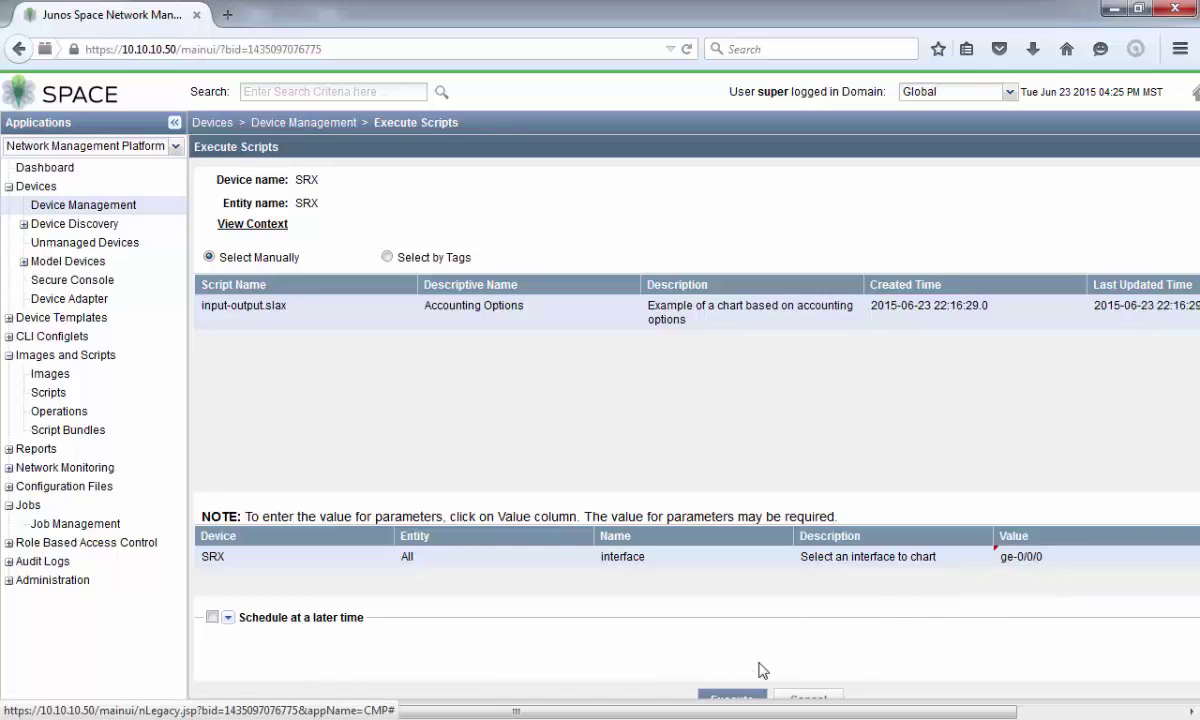
Step: Execute the script on the SRX device and inspect data points on the ge-0/0/0 Bytes In/Out chart
scroll(795, 631, "down", 1)
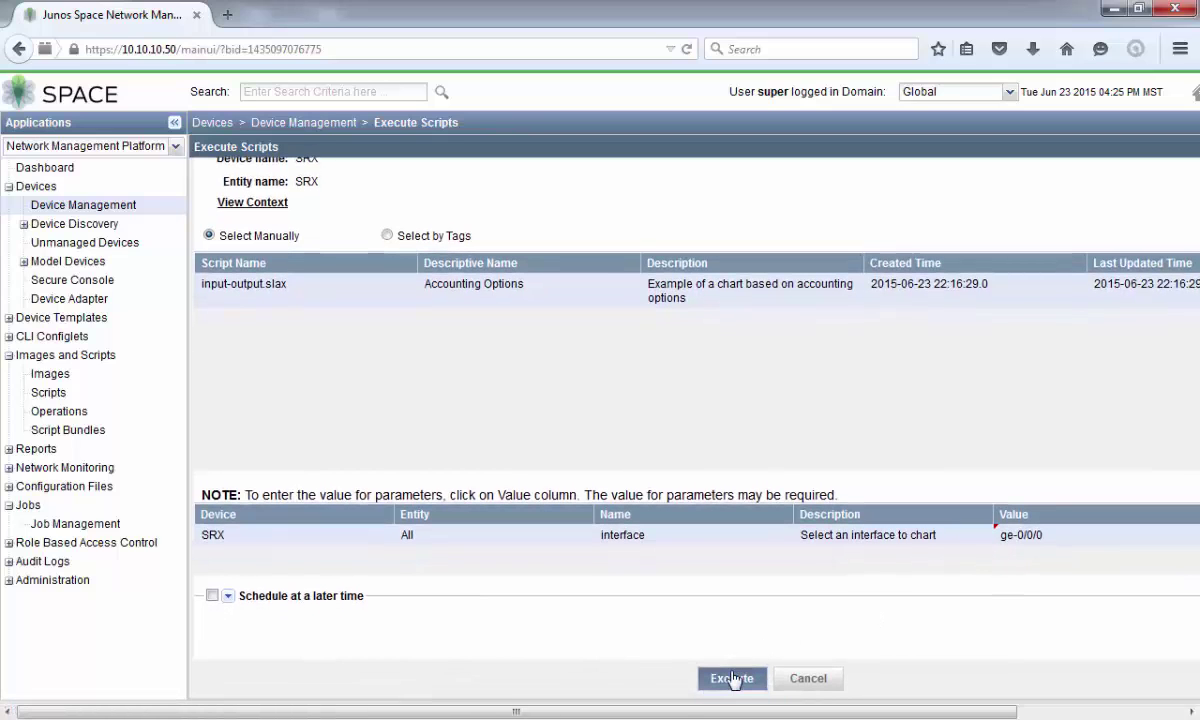
left_click(732, 679)
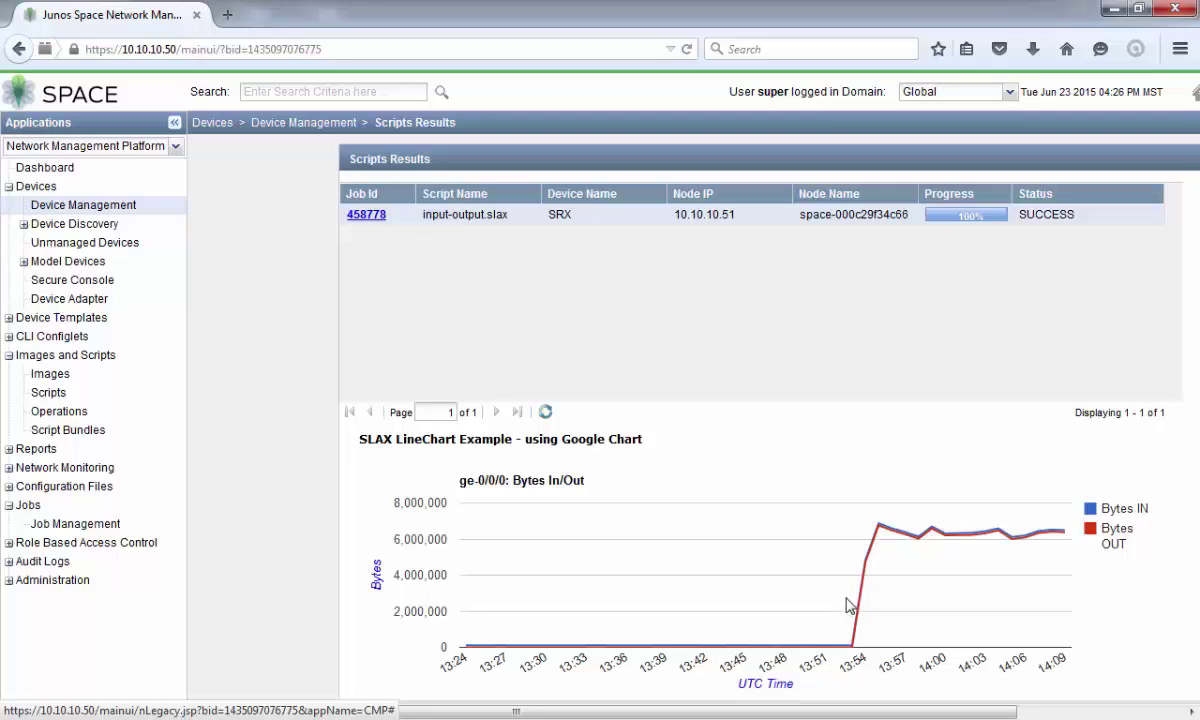
mouse_move(830, 500)
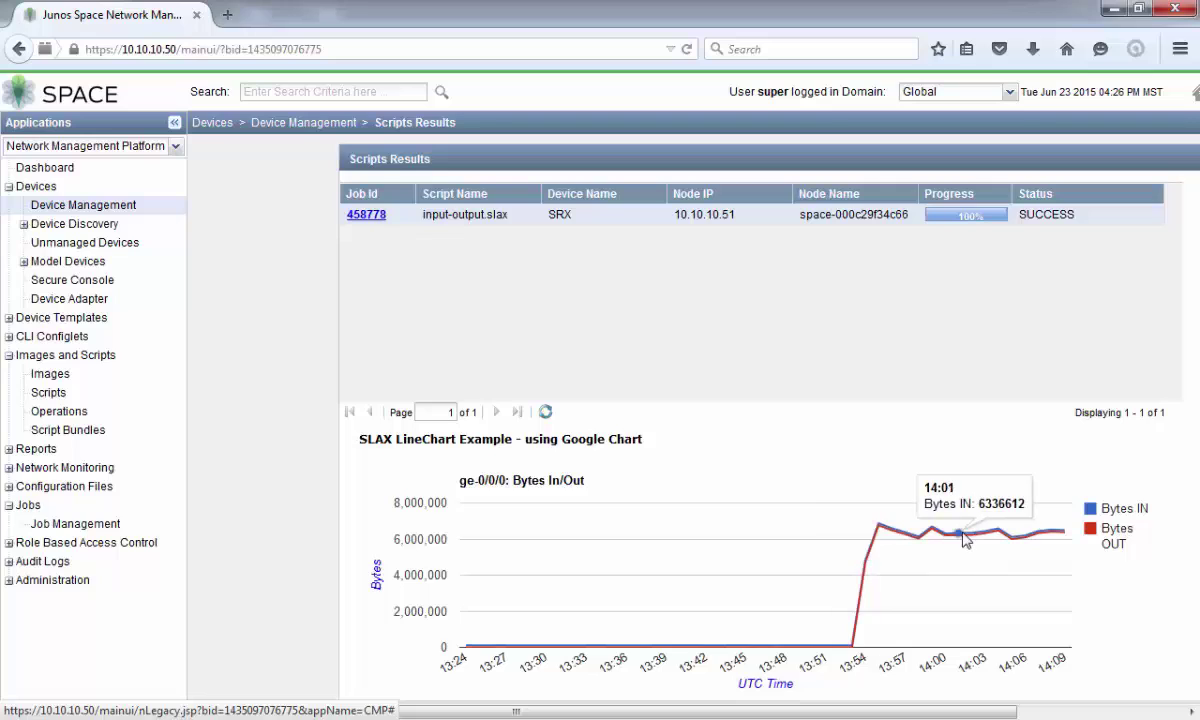
mouse_move(950, 548)
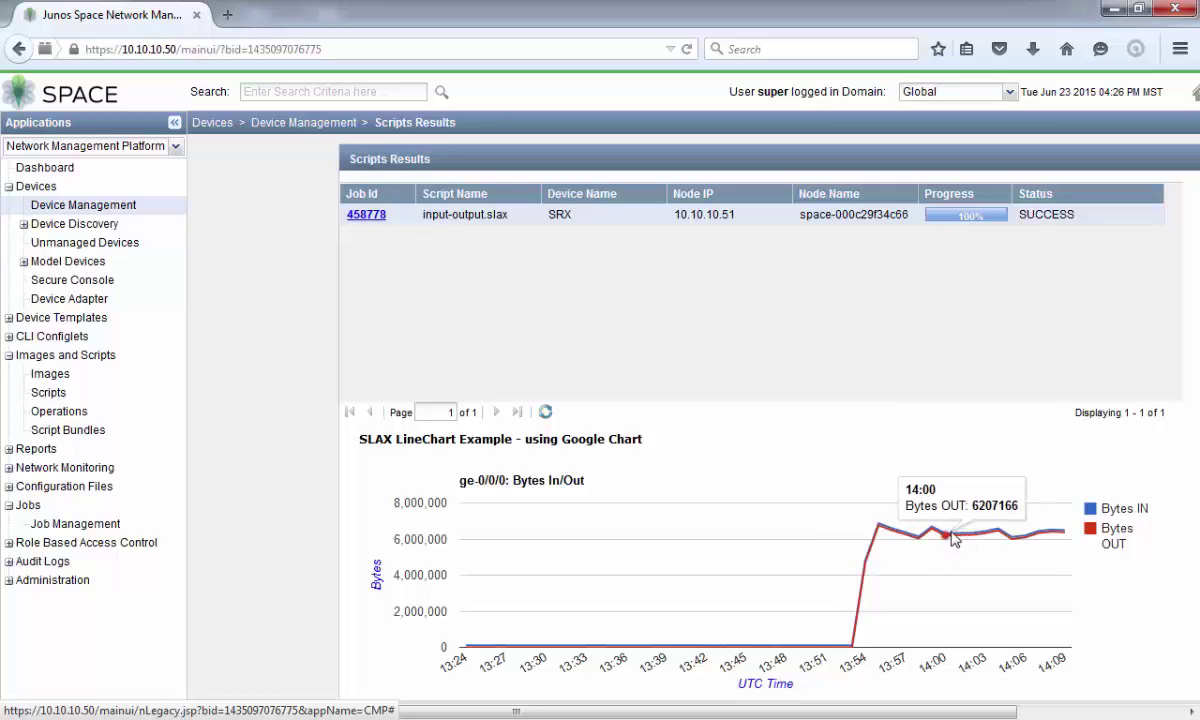